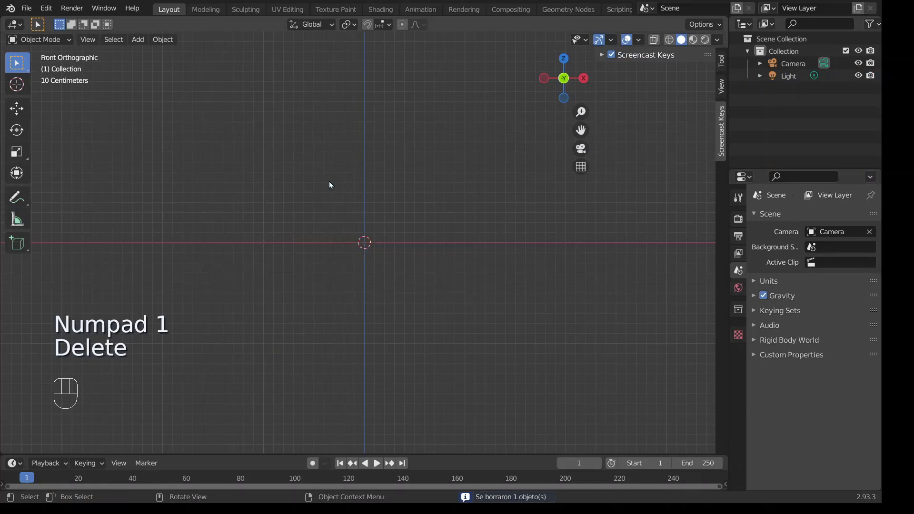
Step: Add a torus mesh at the world origin and display it in wireframe shading
scroll(336, 198, up, 4)
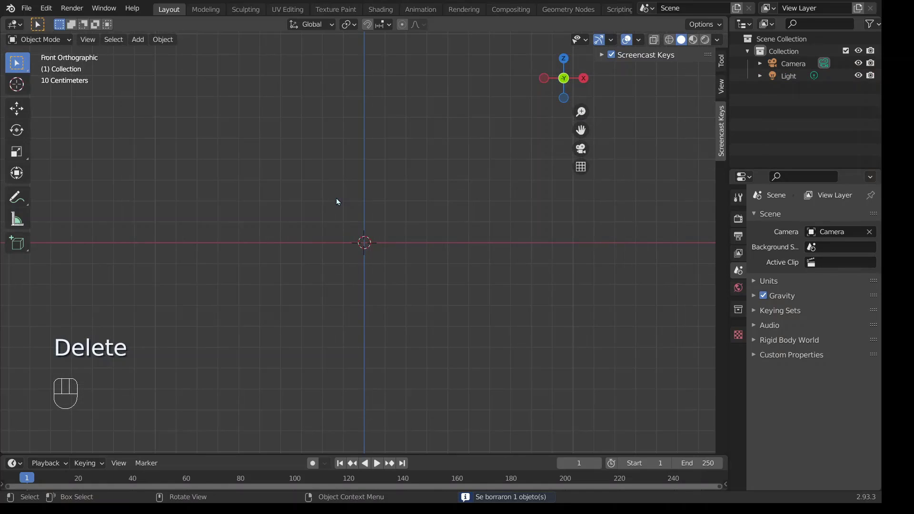
key(shift+a)
mouse_move(356, 200)
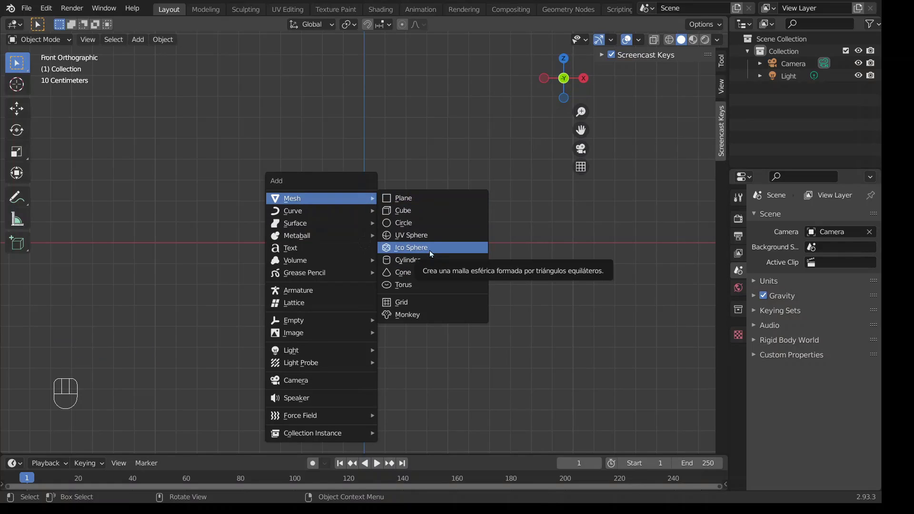
click(427, 285)
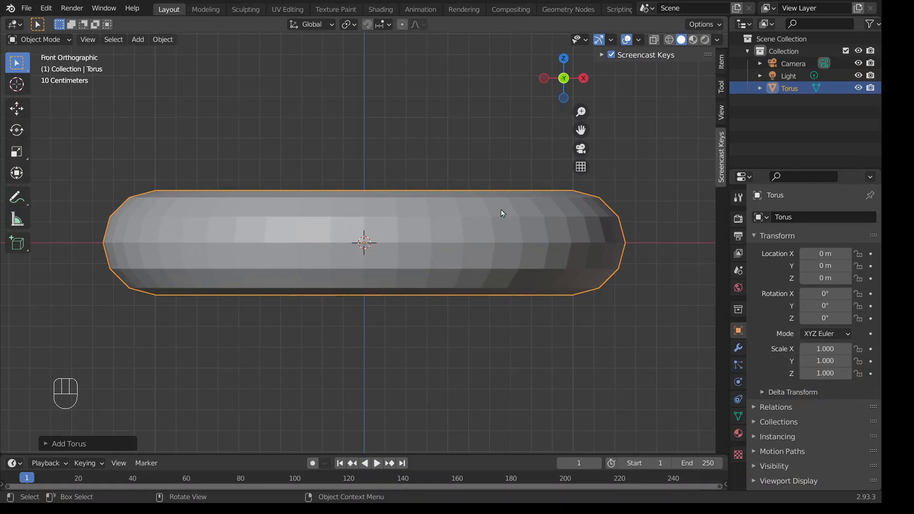
click(669, 41)
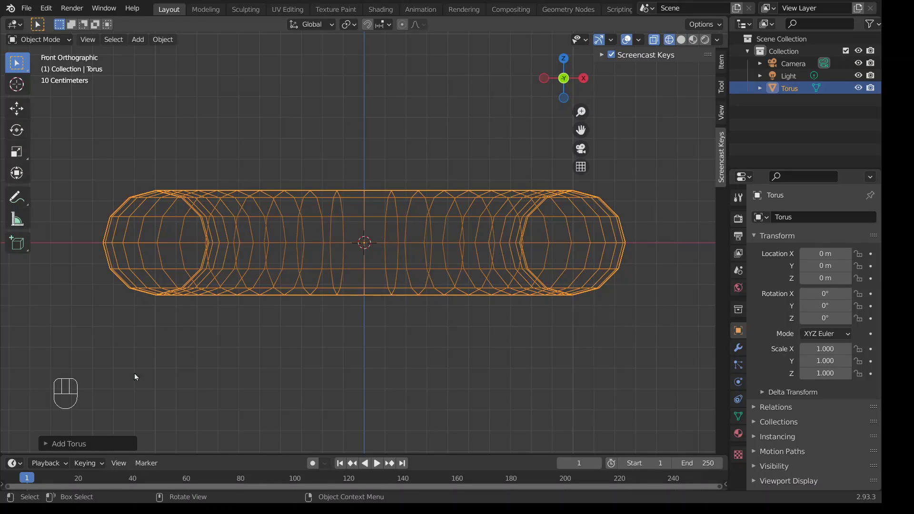
Step: Set the new torus to 18 major segments and 8 minor segments
click(43, 445)
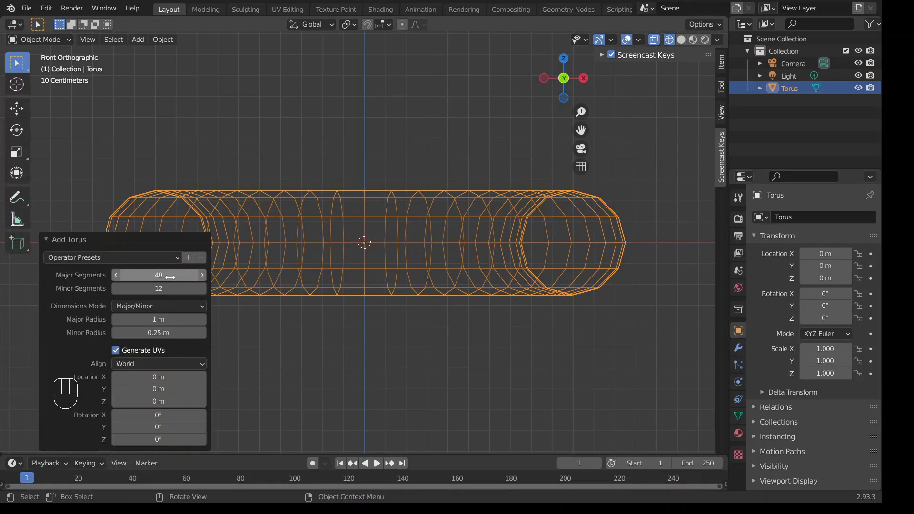
click(142, 276)
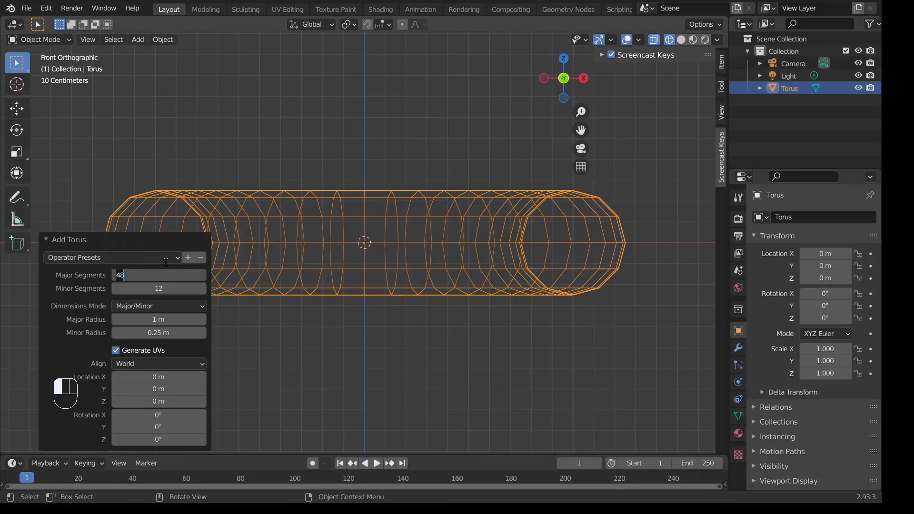
text(18)
key(Return)
click(145, 289)
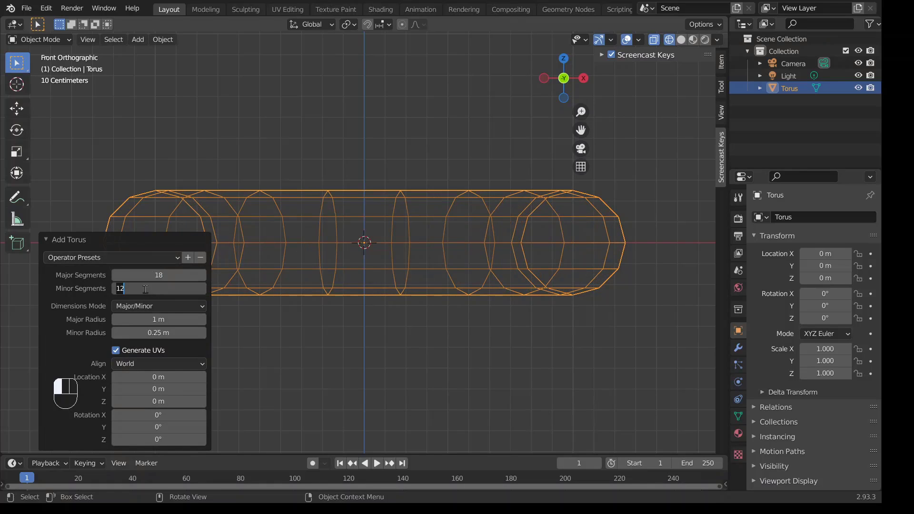
text(8)
key(Return)
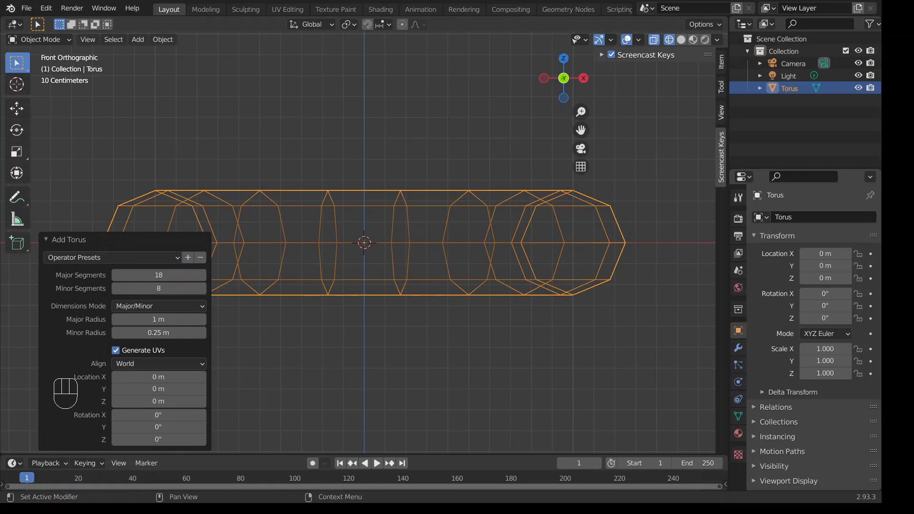
Step: In front view, rotate the torus 90° around the global X axis so its ring stands upright
scroll(364, 243, down, 5)
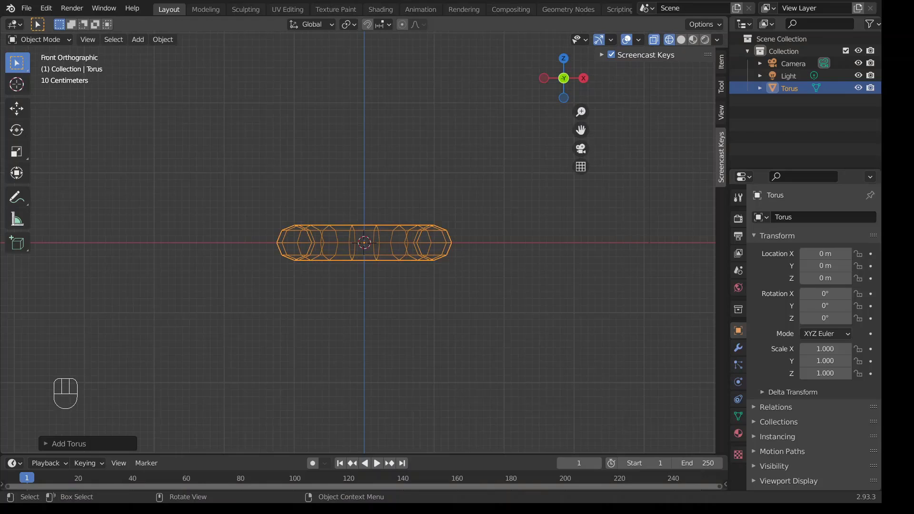
middle_drag(452, 234, 452, 234)
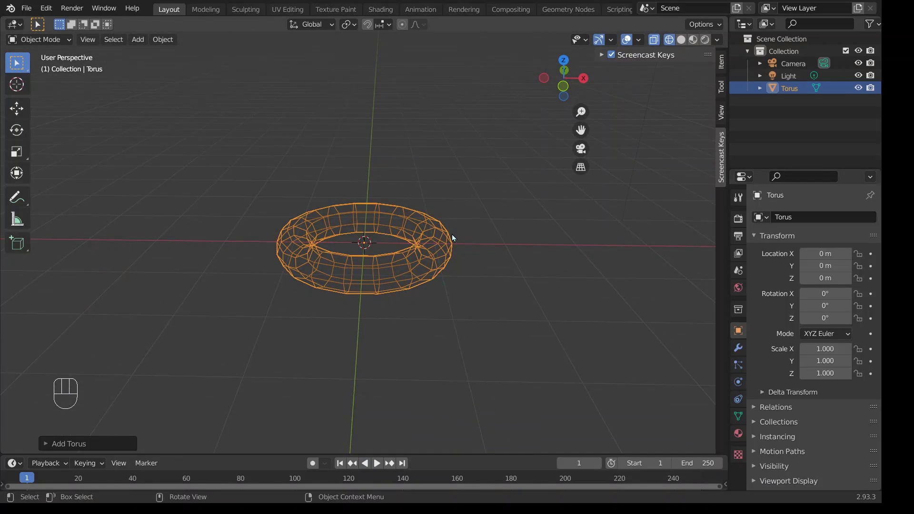
key(KP_7)
key(KP_1)
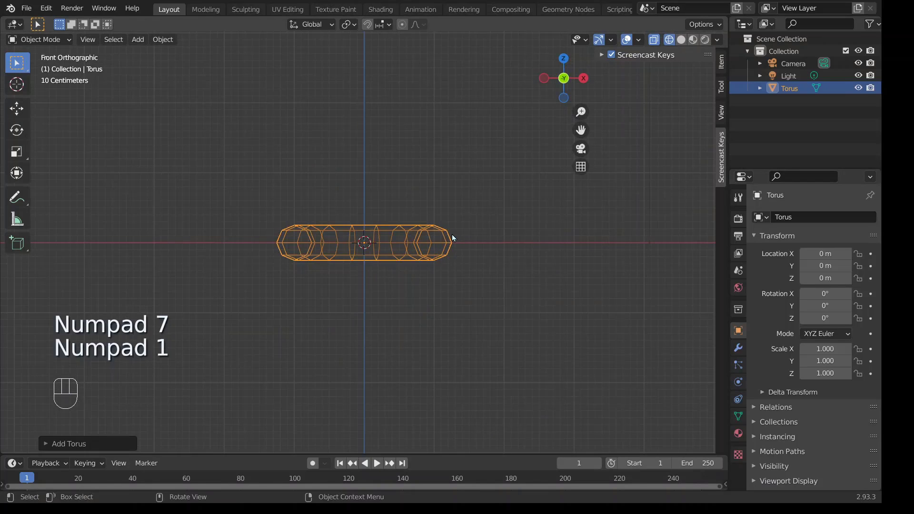
scroll(453, 235, down, 3)
key(r)
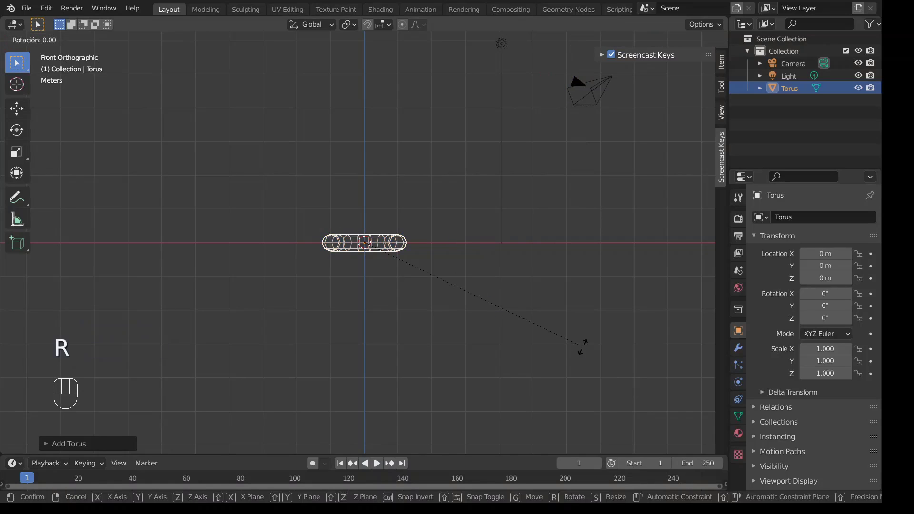
key(x)
key(9)
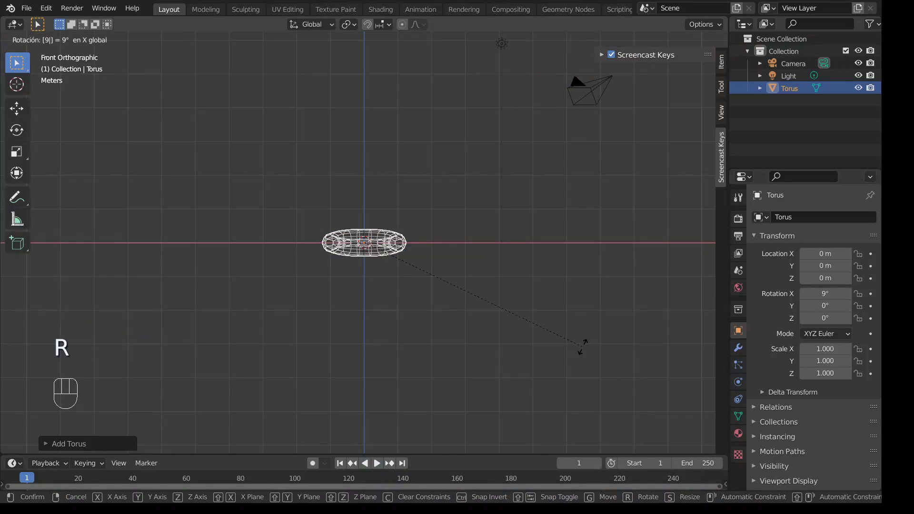
key(0)
key(Return)
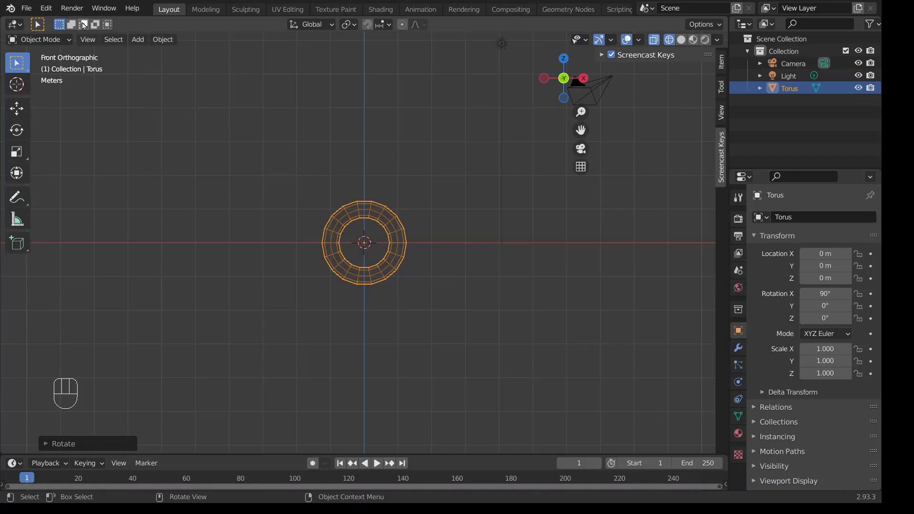
Step: Enter Edit Mode on the torus with X-Ray enabled for selecting through the mesh
click(52, 41)
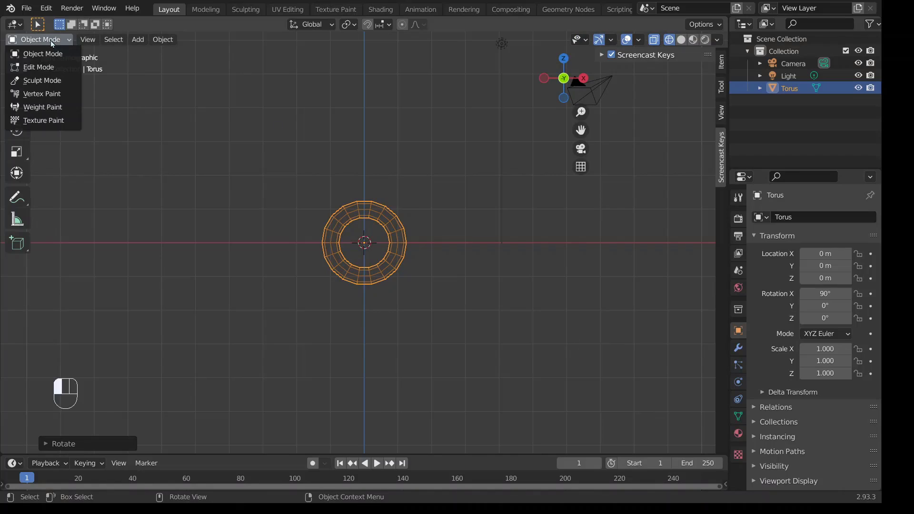
click(40, 68)
scroll(367, 172, up, 5)
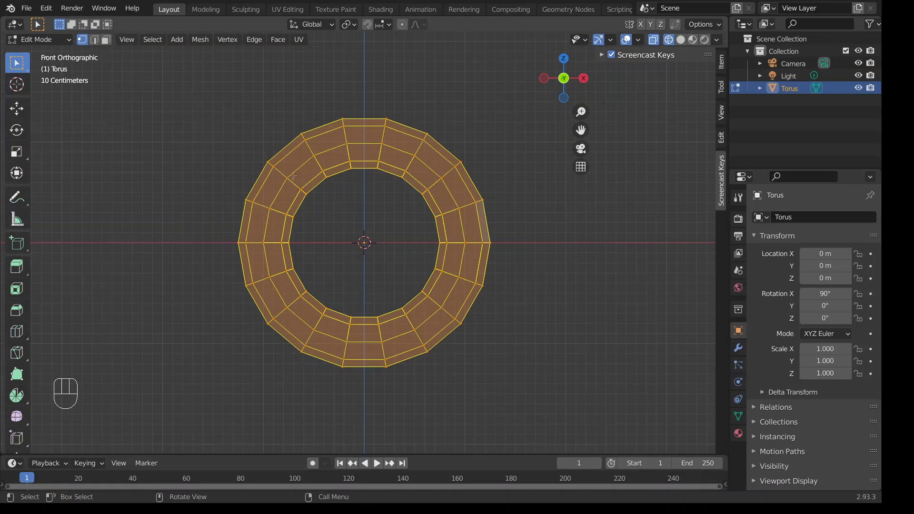
click(654, 42)
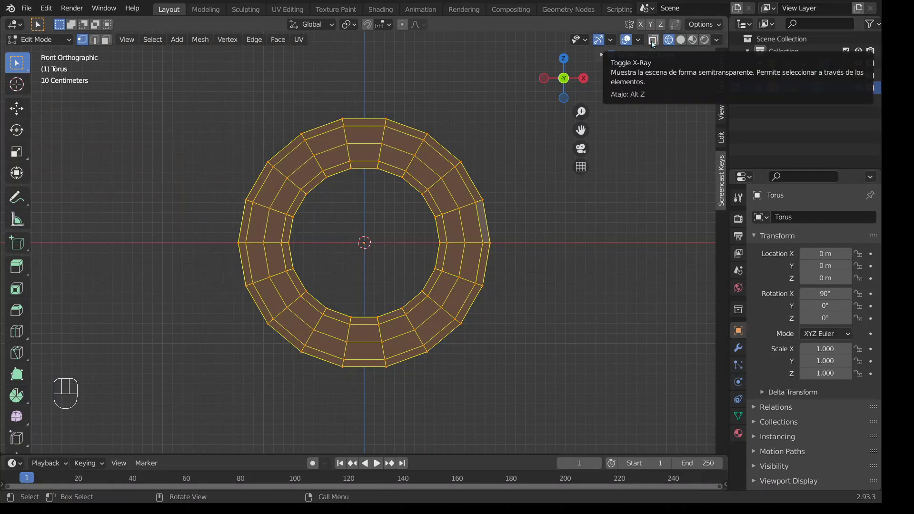
click(653, 41)
click(653, 42)
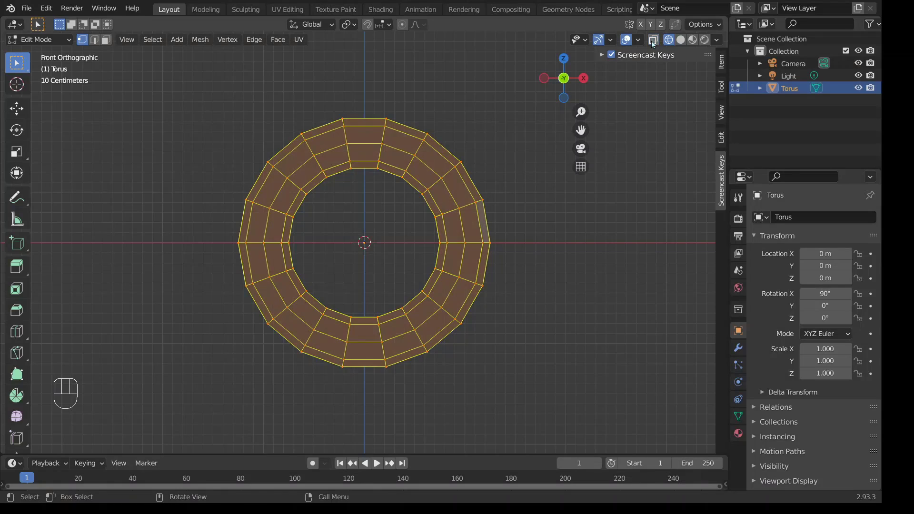
click(653, 42)
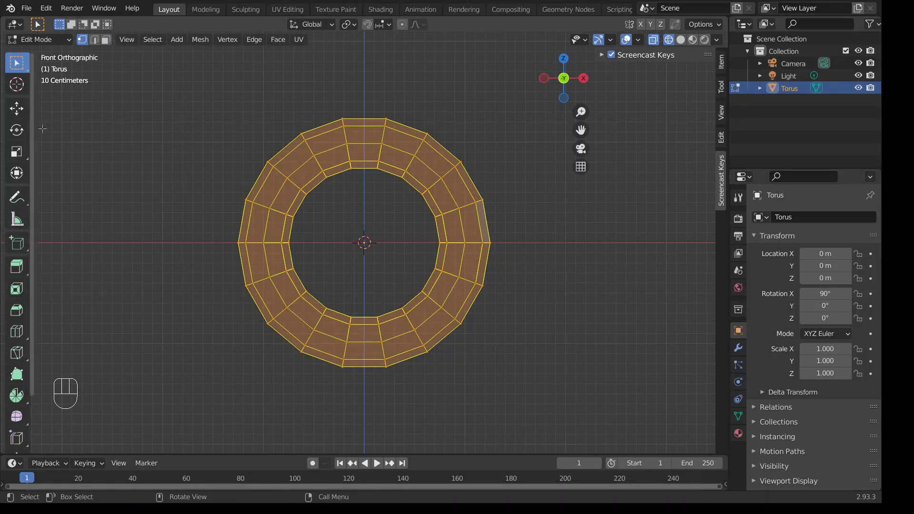
Step: Select all vertices above the torus's horizontal centre line and move them up along Z to stretch the ring into an elongated chain link
click(153, 71)
drag(155, 68, 545, 230)
scroll(533, 196, down, 3)
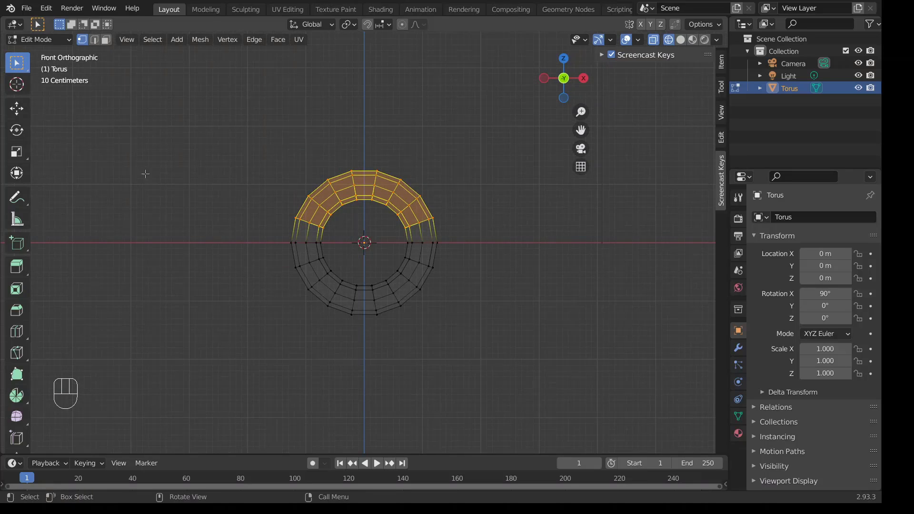
click(17, 109)
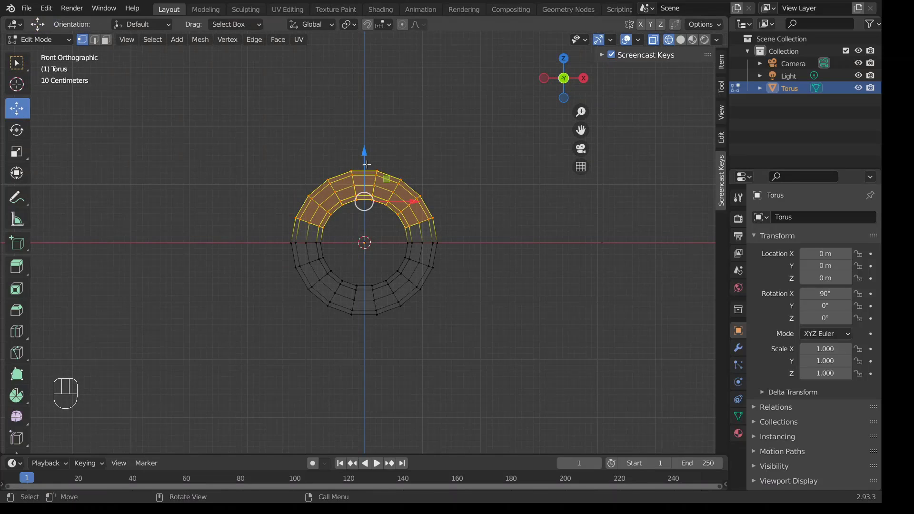
drag(367, 164, 365, 129)
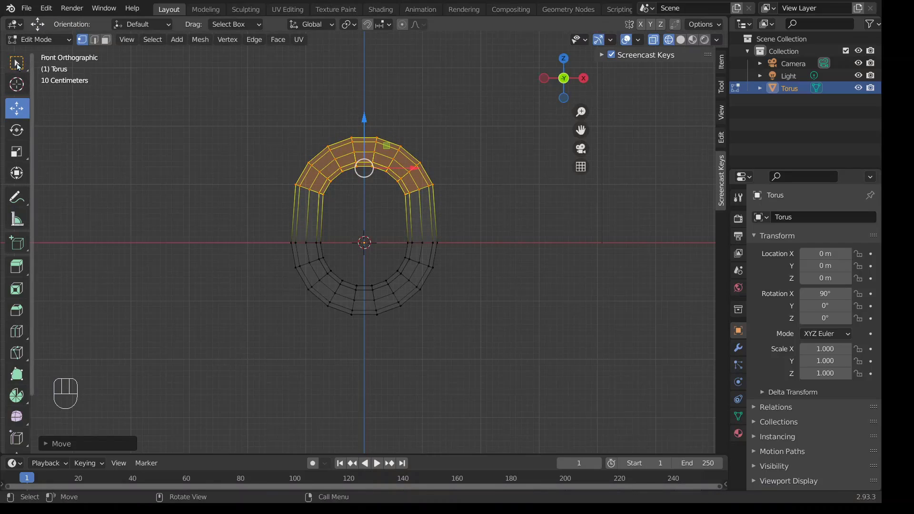
Step: Return to Object Mode and set the link's origin to its geometry
click(47, 41)
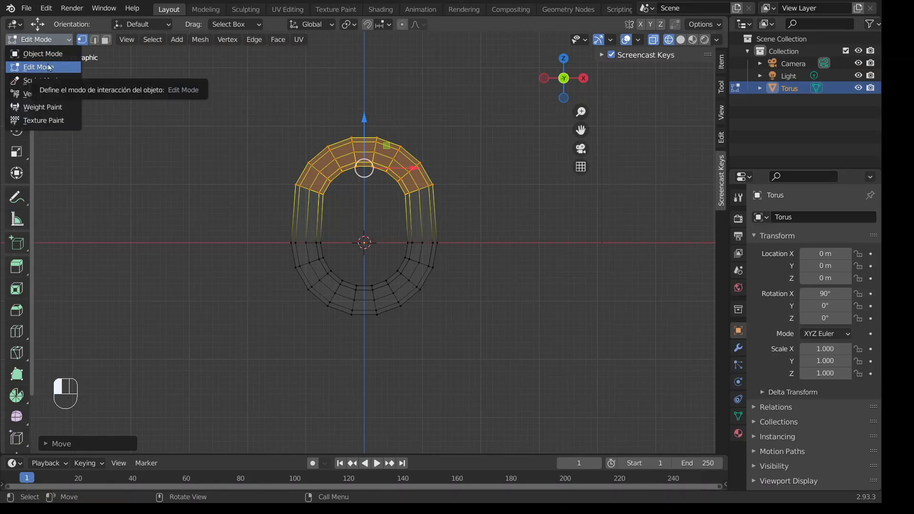
click(50, 58)
scroll(458, 215, up, 4)
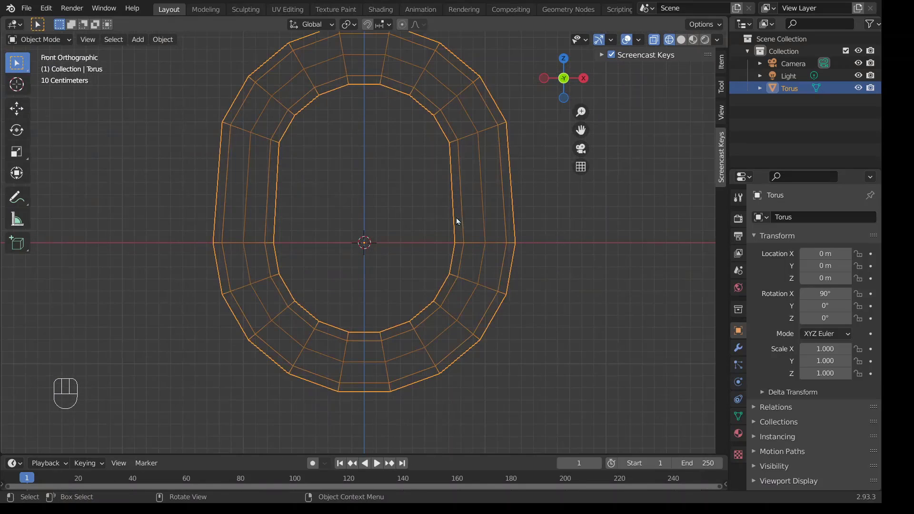
scroll(421, 229, down, 1)
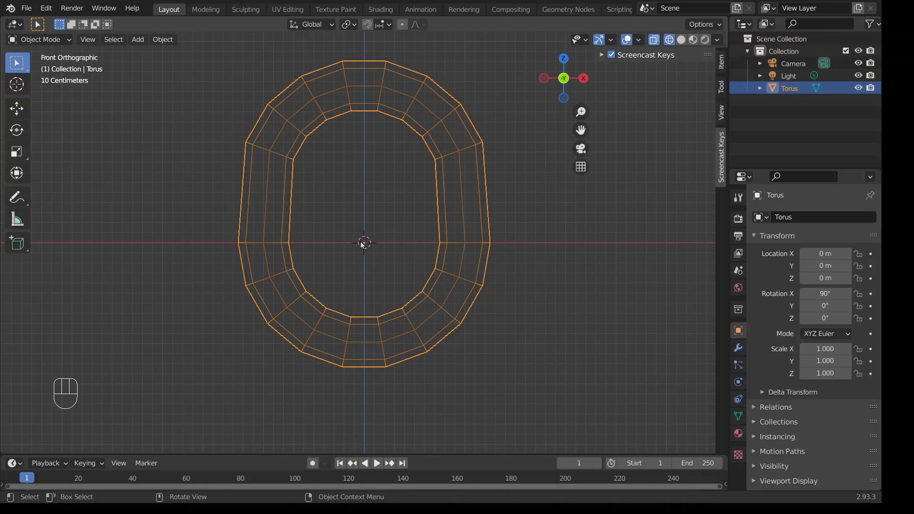
click(156, 47)
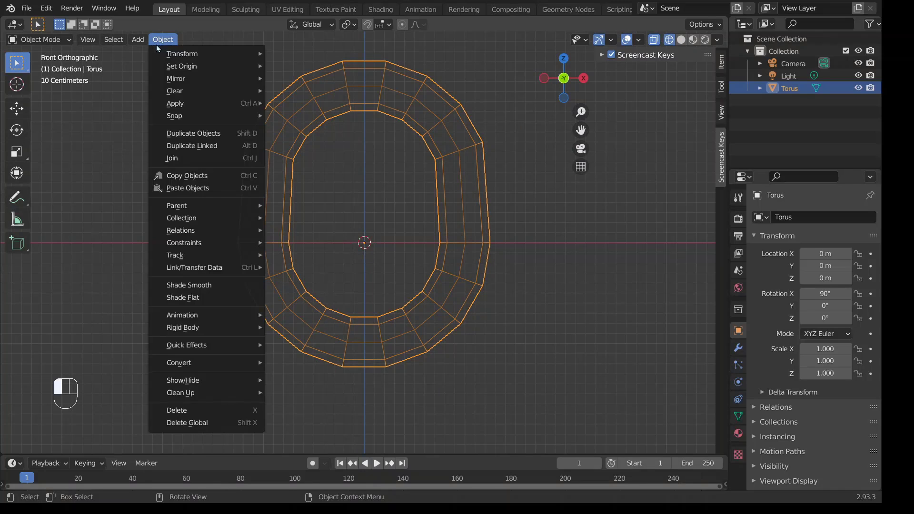
mouse_move(224, 66)
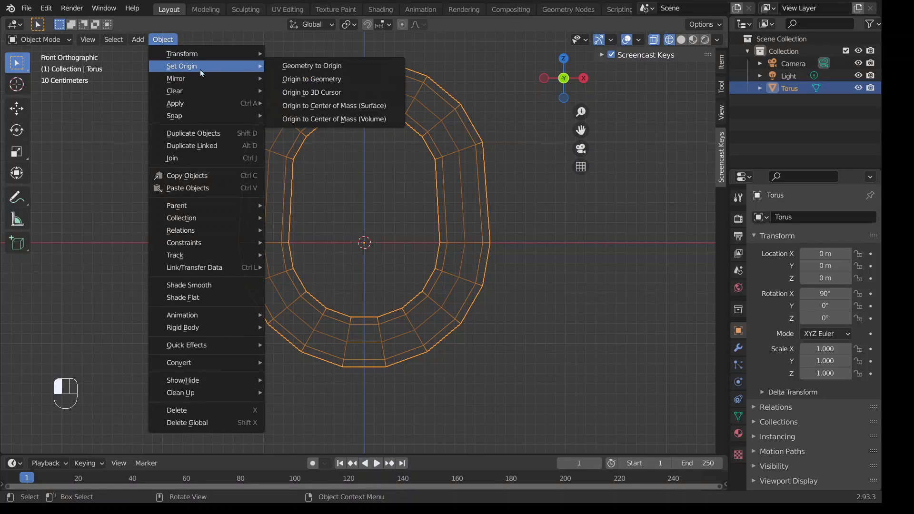
click(323, 85)
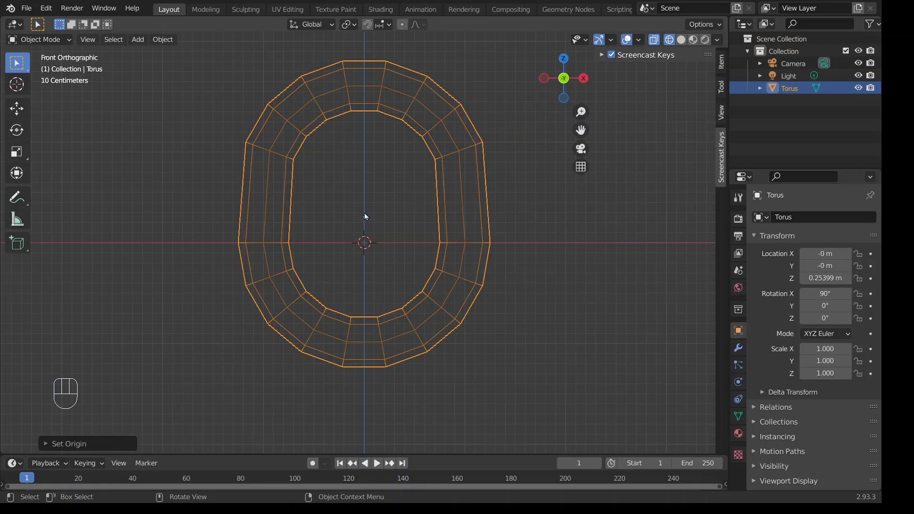
Step: Change the viewport display from wireframe to Material Preview shading
scroll(364, 212, down, 4)
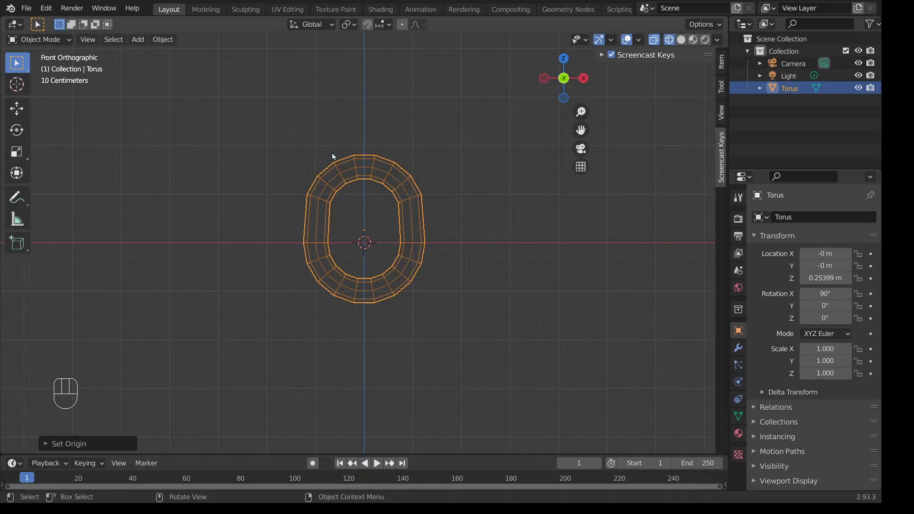
scroll(333, 152, down, 2)
key(shift+z)
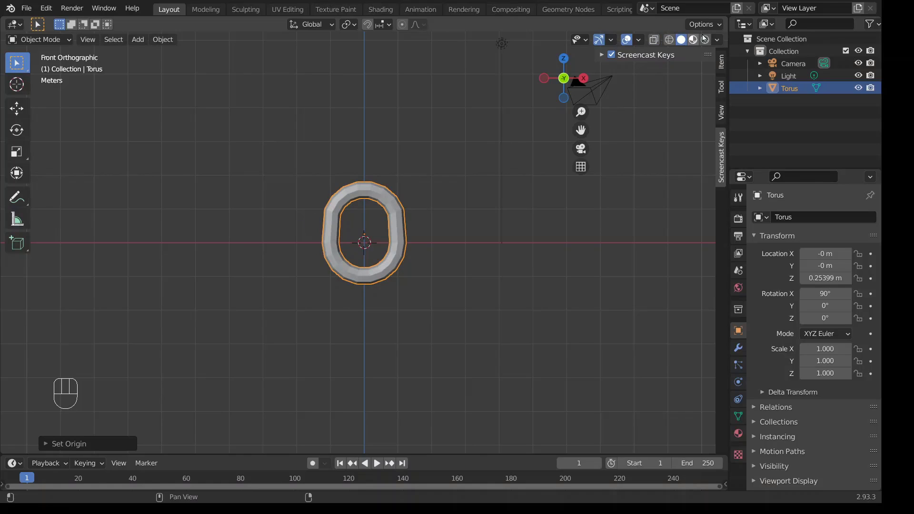
click(694, 41)
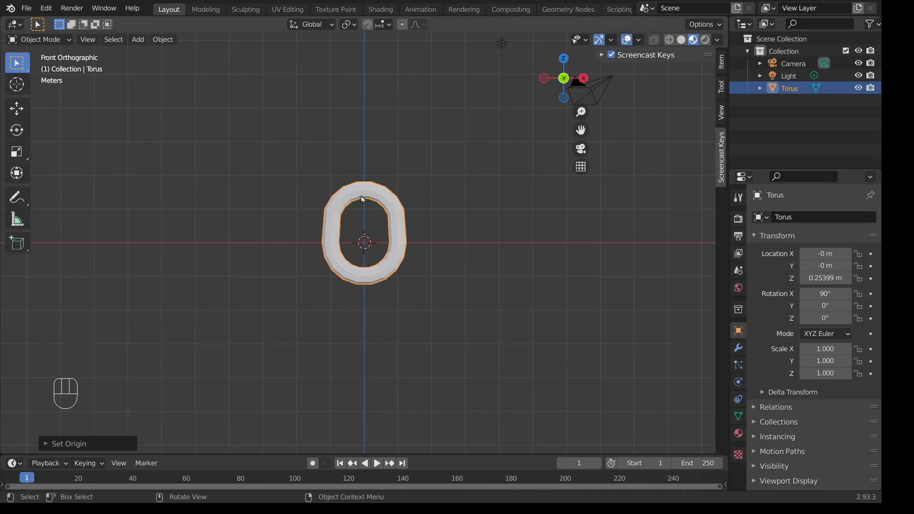
scroll(341, 207, up, 3)
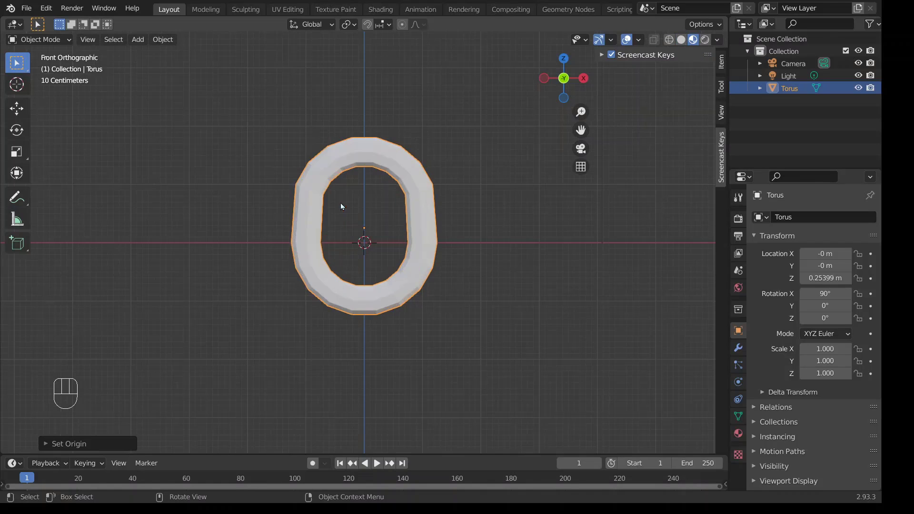
Step: Give the link a new material with a dark purple base color of about H 0.716, S 0.882, V 0.056
click(739, 434)
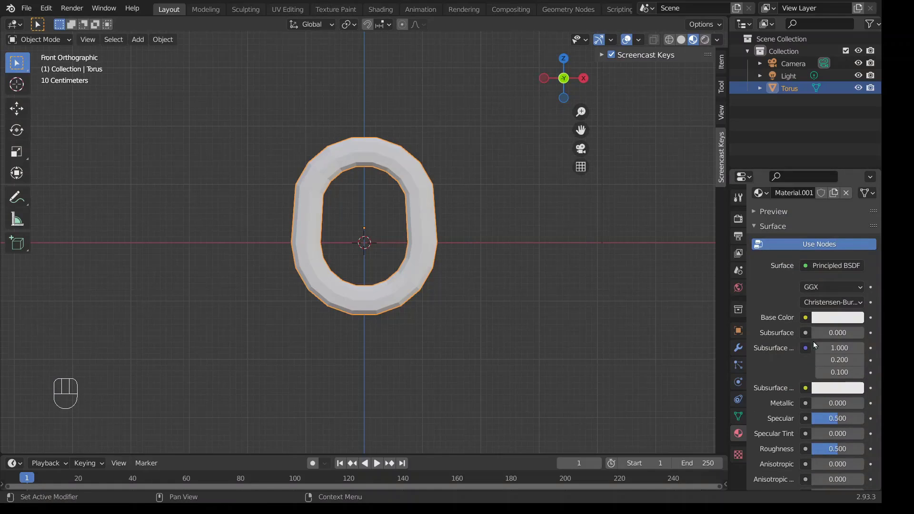
click(825, 317)
drag(855, 194, 834, 182)
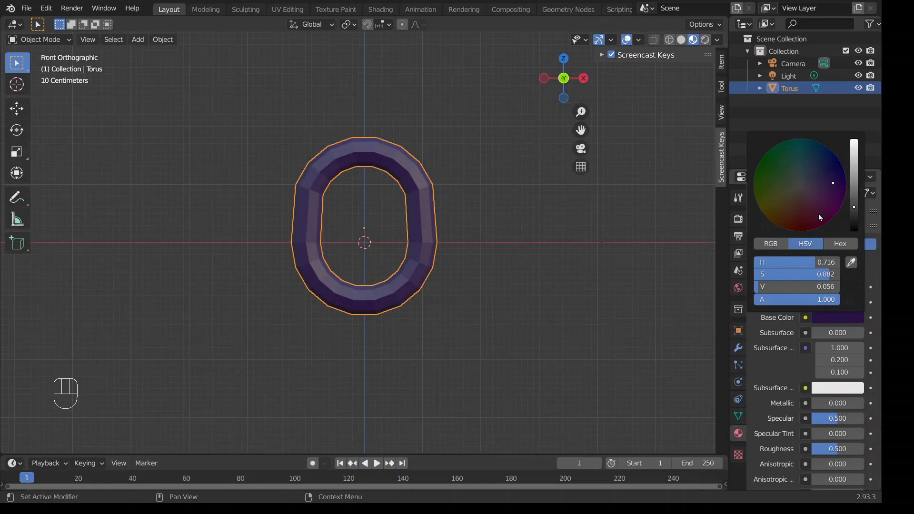
scroll(819, 336, down, 2)
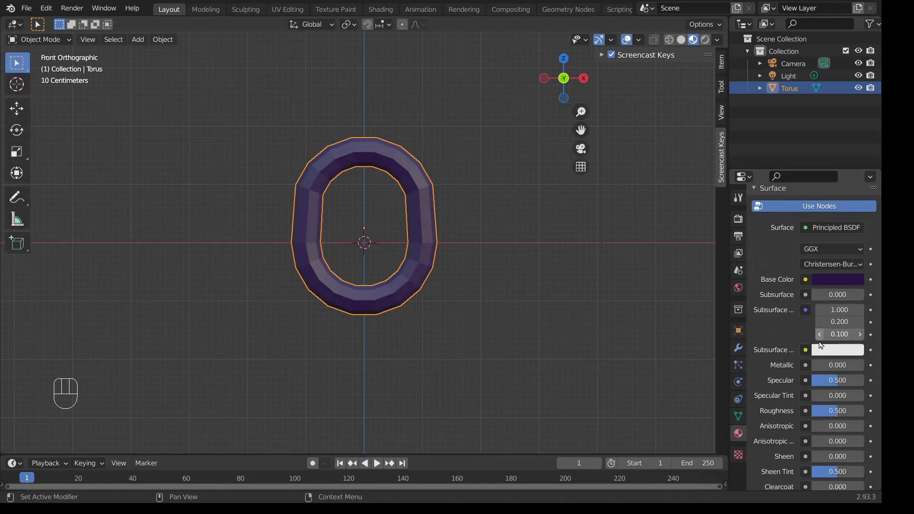
Step: Set the link material's metallic to 1.000 and roughness to 0.185, and shade the link smooth
mouse_move(815, 365)
mouse_down()
mouse_move(838, 366)
mouse_move(807, 370)
mouse_up()
scroll(772, 324, down, 2)
right_click(378, 159)
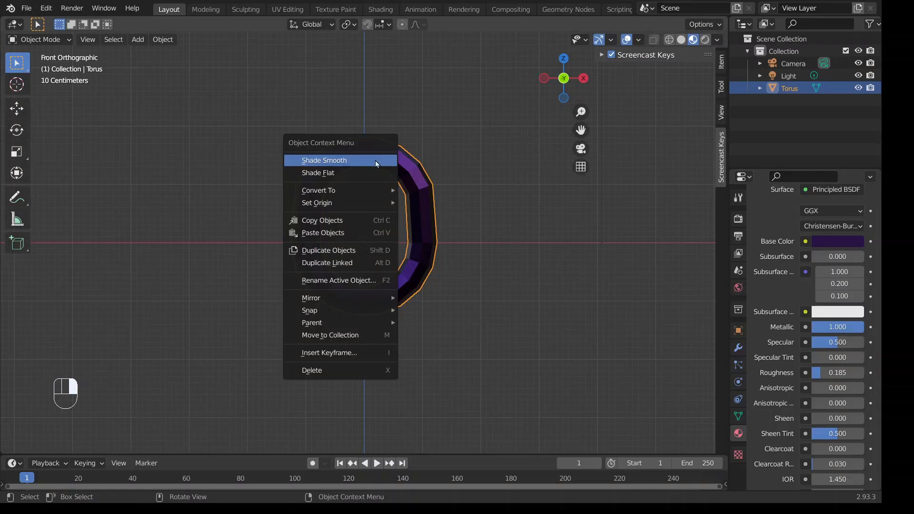
click(379, 161)
Step: Scale the link down uniformly in the front view
mouse_move(385, 159)
middle_down()
mouse_move(393, 229)
mouse_move(245, 224)
mouse_move(401, 210)
middle_up()
key(KP_7)
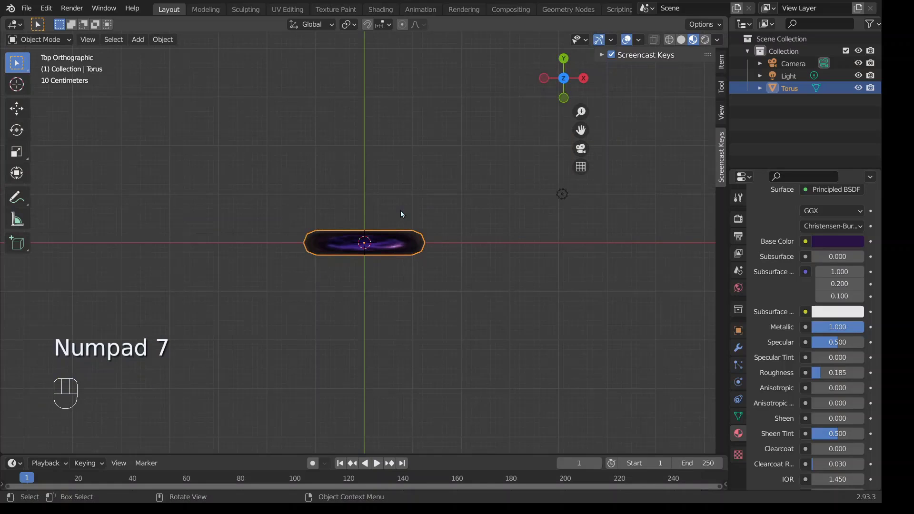
key(KP_1)
scroll(401, 211, down, 5)
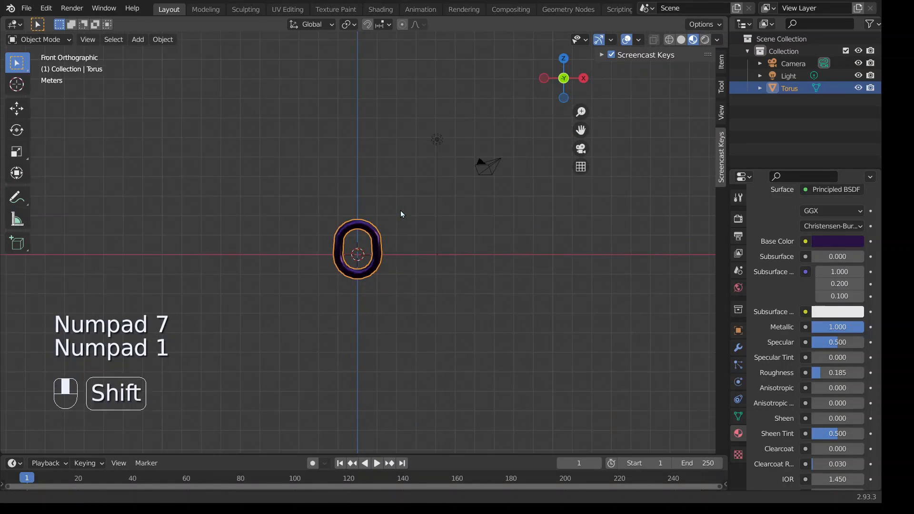
scroll(401, 210, up, 6)
shift+middle_drag(401, 211, 387, 225)
key(s)
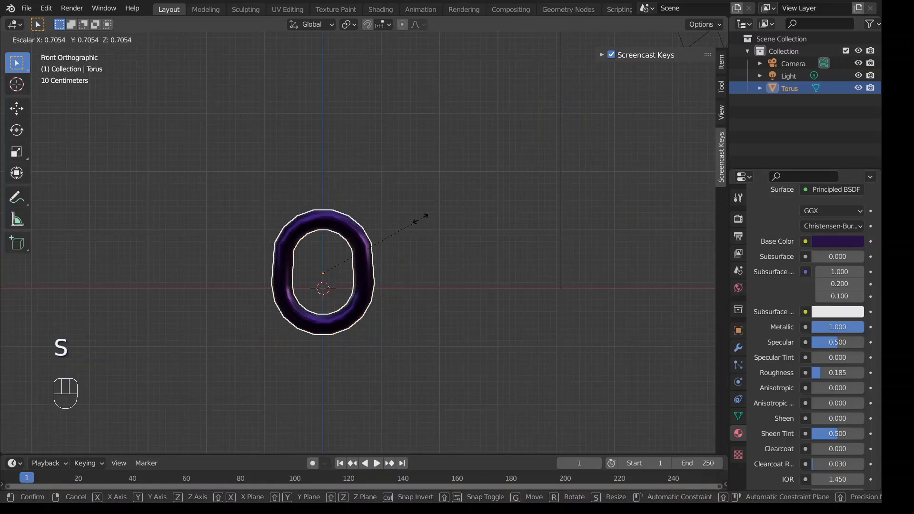
click(371, 247)
Step: Change the link material's base color to a dark, desaturated reddish purple
scroll(335, 218, up, 6)
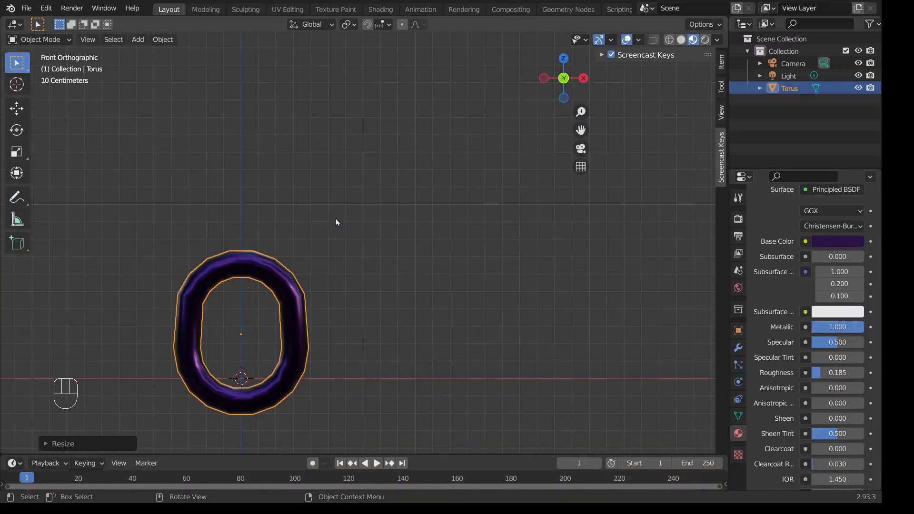
scroll(336, 220, up, 1)
shift+middle_drag(336, 220, 418, 246)
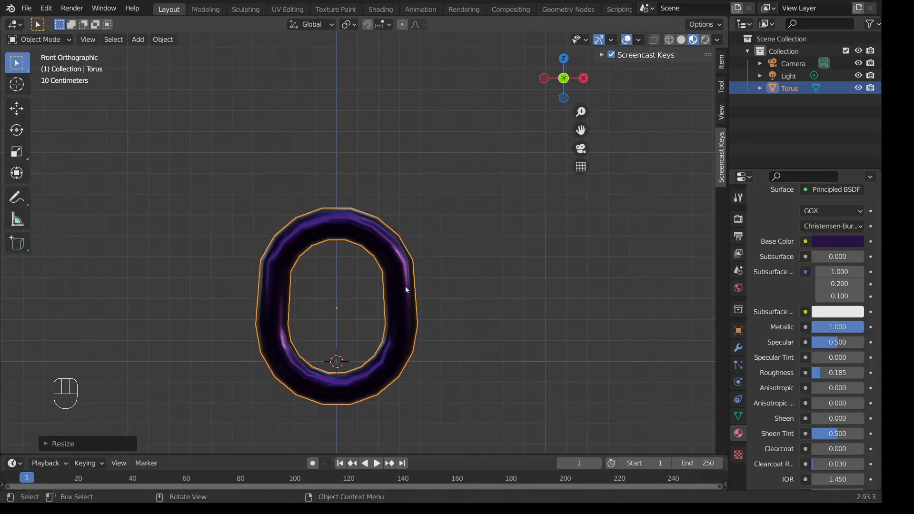
scroll(405, 285, down, 3)
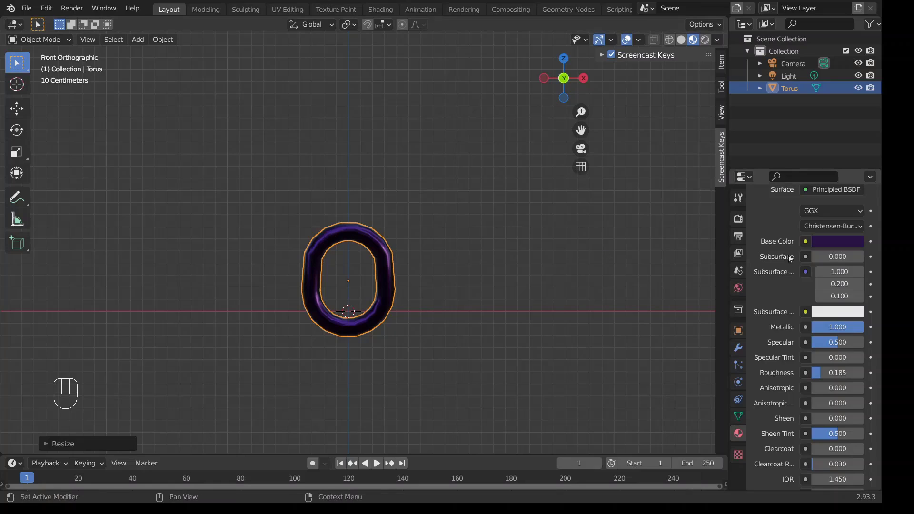
click(833, 241)
drag(791, 150, 797, 115)
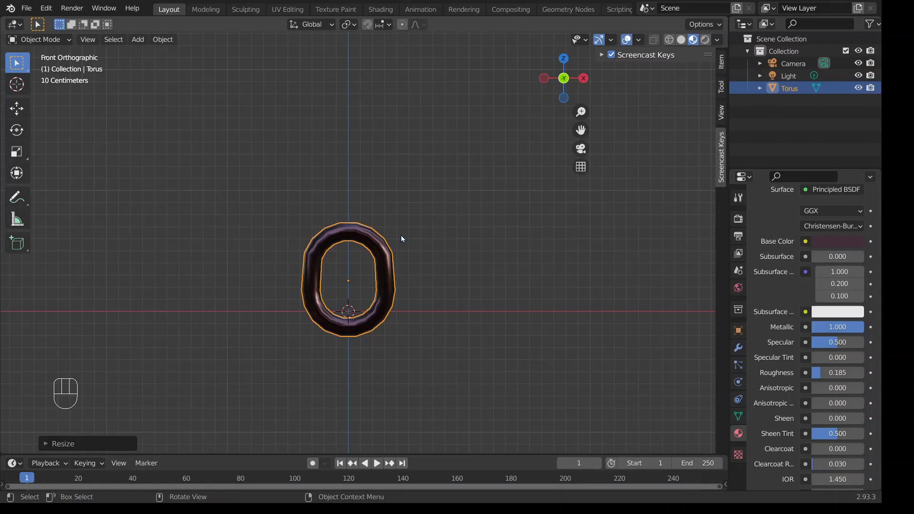
Step: Duplicate the link and place the copy about 0.6 m higher along Z so the two links overlap
key(shift+d)
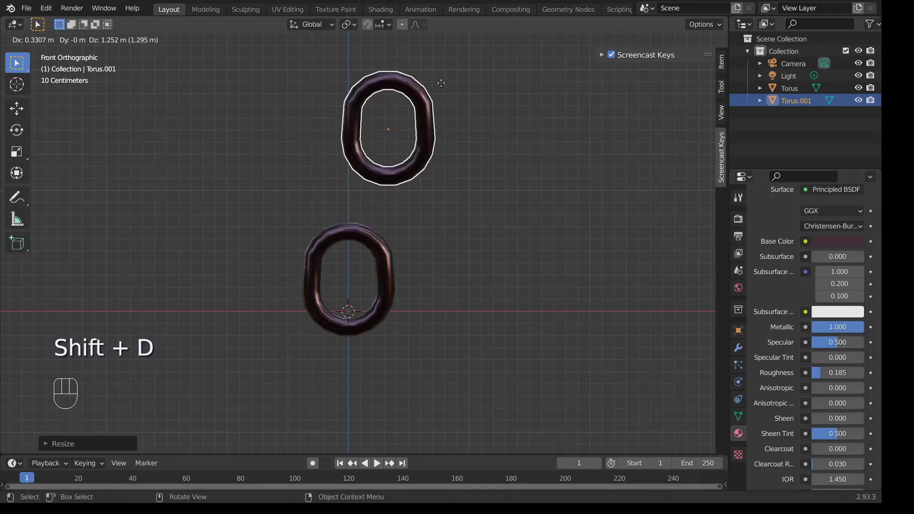
key(z)
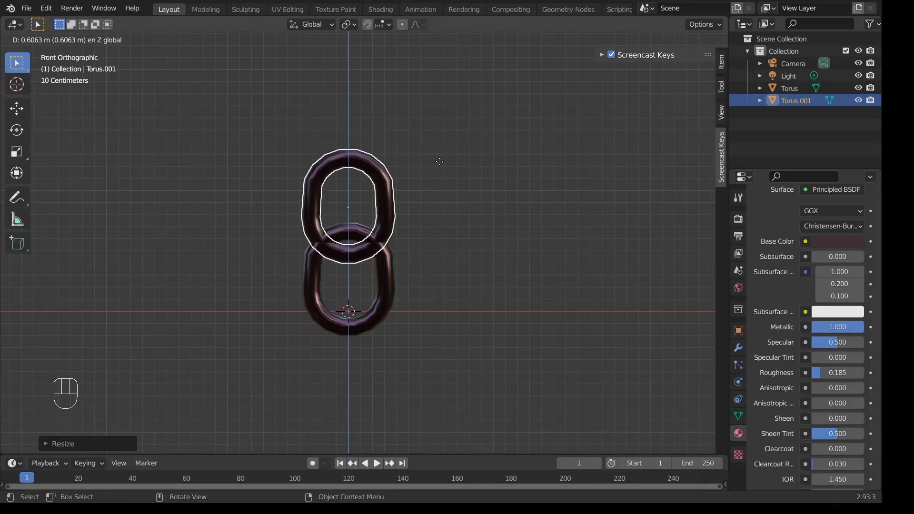
click(355, 178)
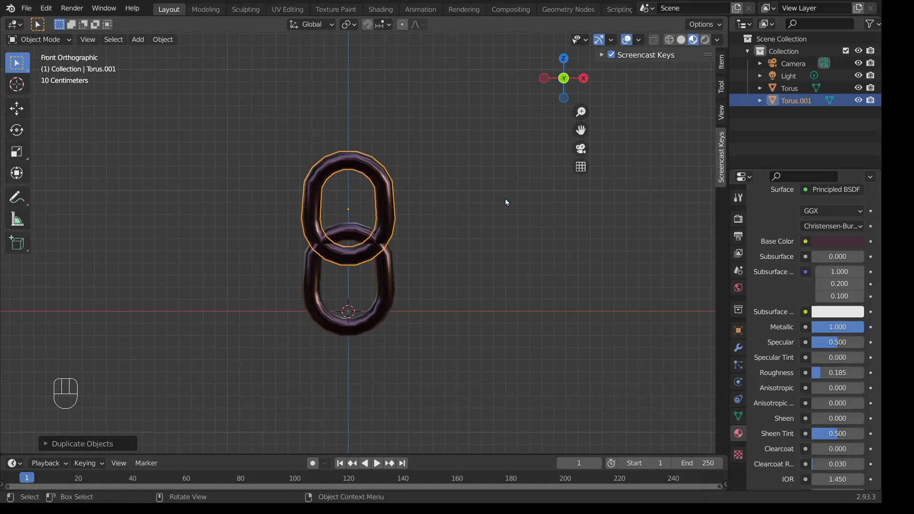
Step: Rotate the upper link 90° around the Z axis so it interlocks with the lower one
text(r90)
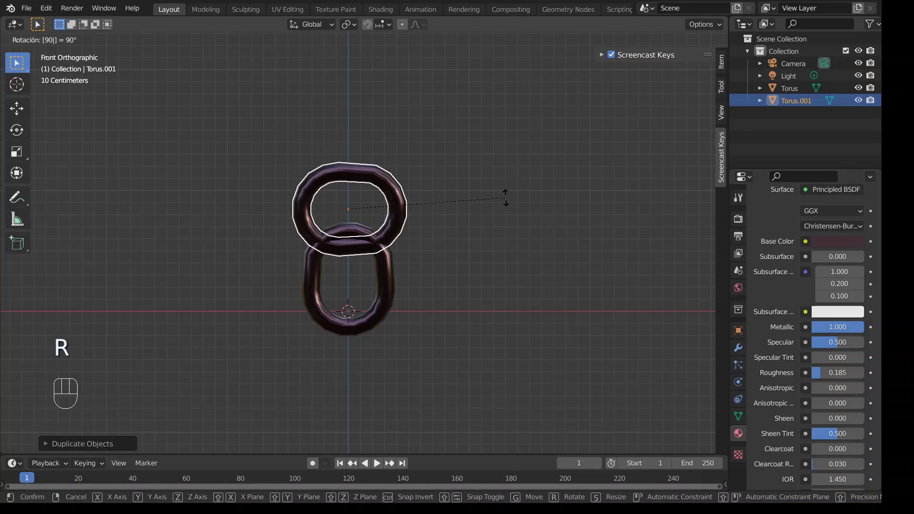
text(z)
click(505, 197)
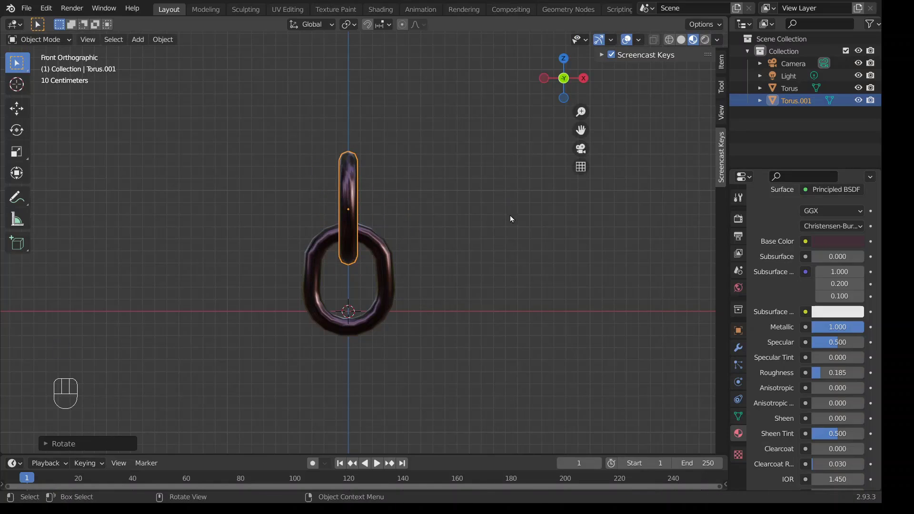
Step: Duplicate both links together and move the copied pair about 1.2 m up along Z to continue the chain
middle_drag(510, 215, 374, 316)
key(KP_1)
drag(279, 224, 453, 397)
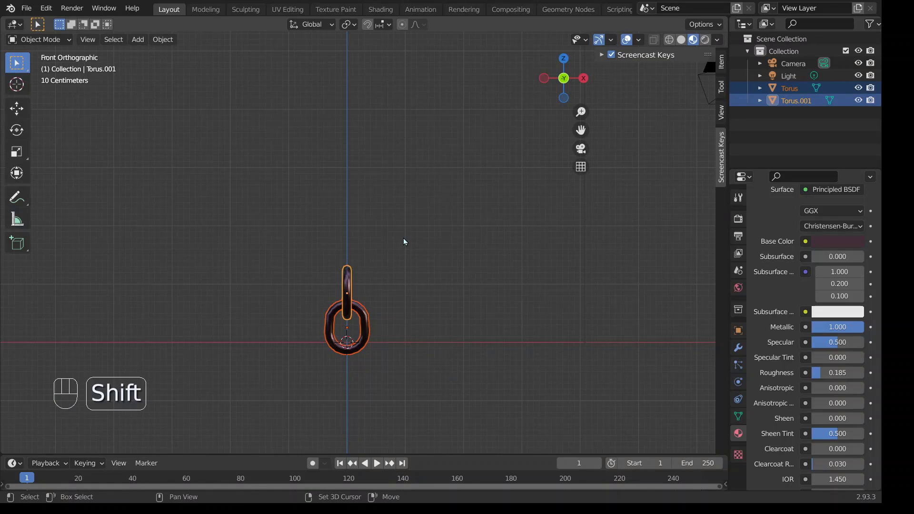
key(shift+d)
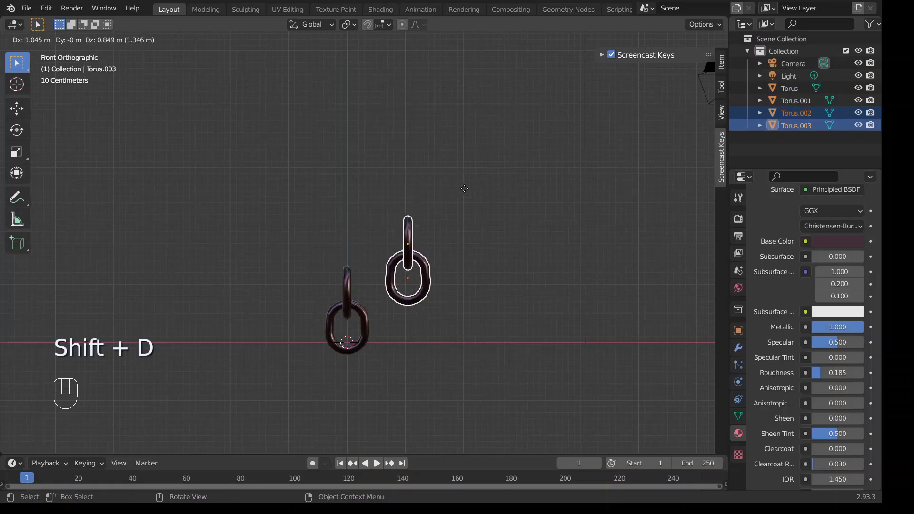
key(z)
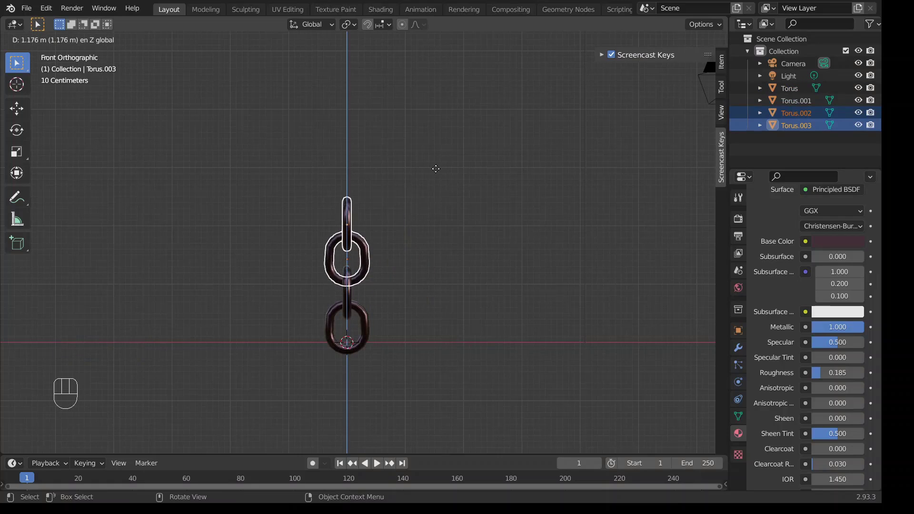
click(436, 168)
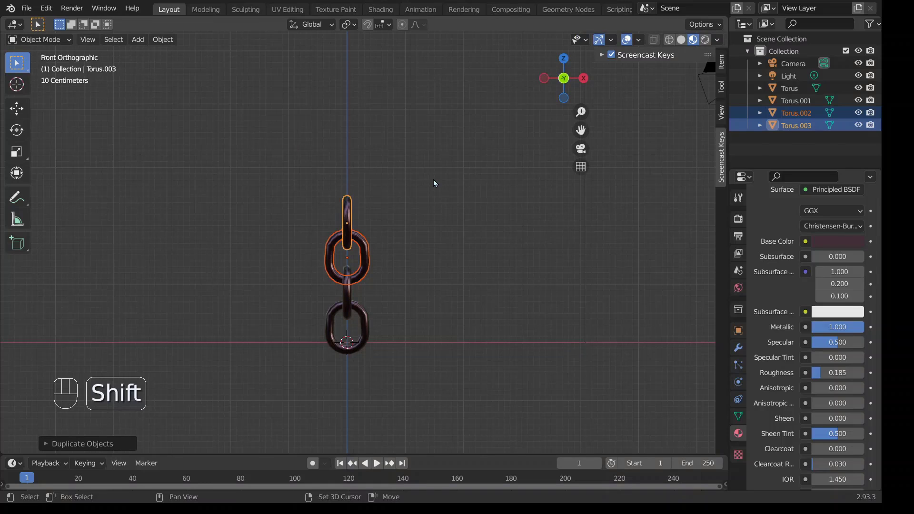
Step: Repeat the link-pair duplication eight times to extend the chain upward
key(shift+r)
key(shift+r)
scroll(434, 181, down, 3)
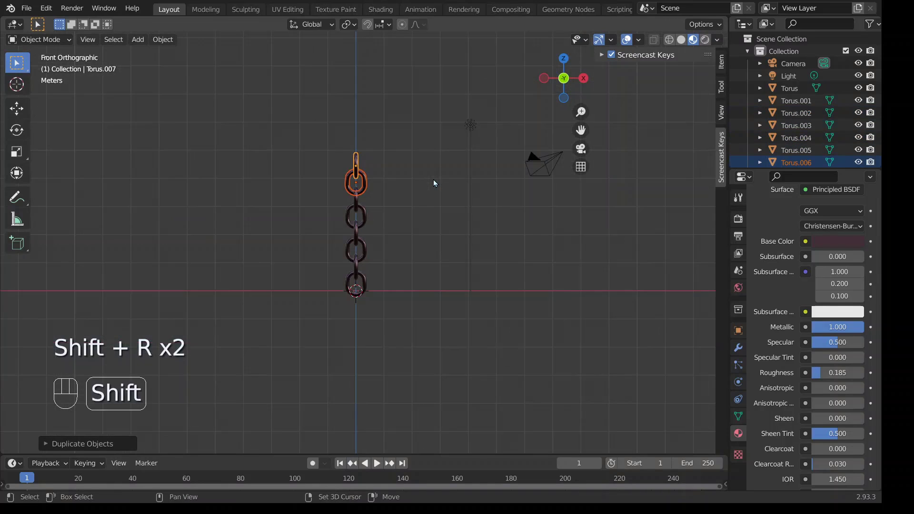
key(shift+r)
key(shift+r)
key(shift+r)
scroll(434, 184, down, 3)
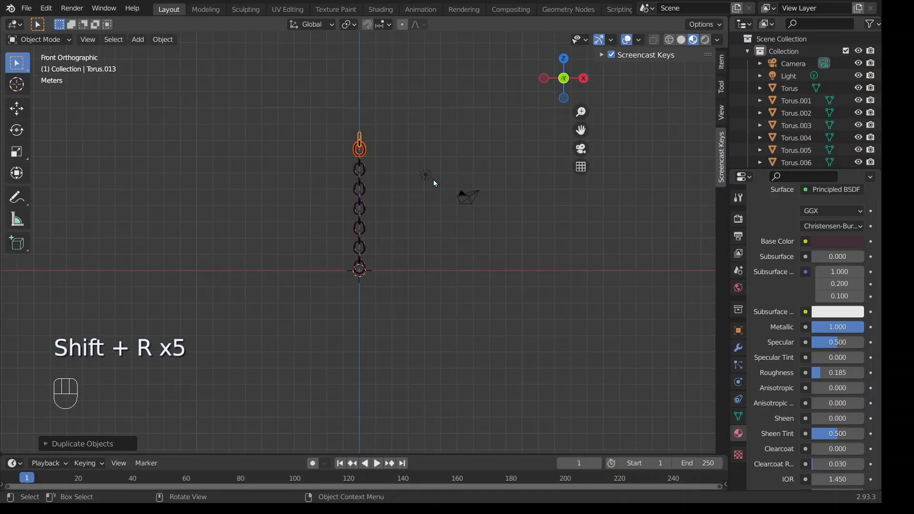
key(shift+r)
key(shift+r)
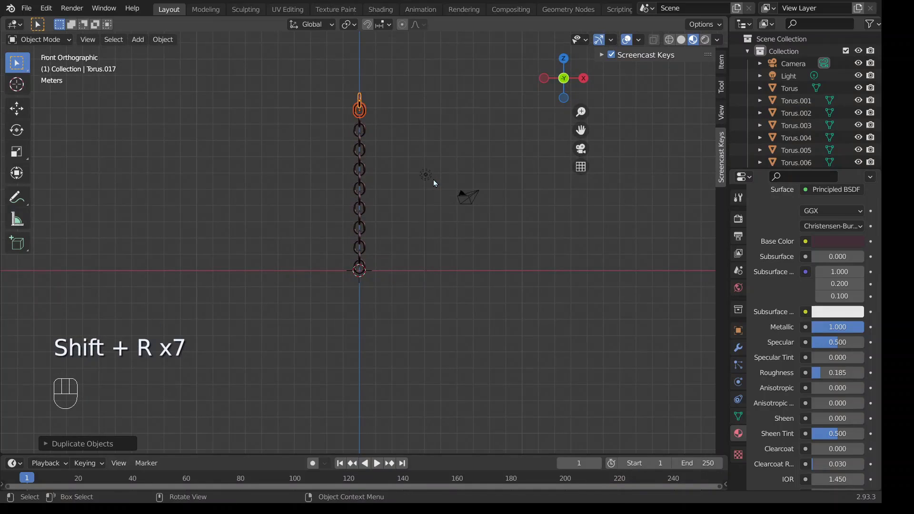
key(shift+r)
middle_drag(433, 182, 455, 207)
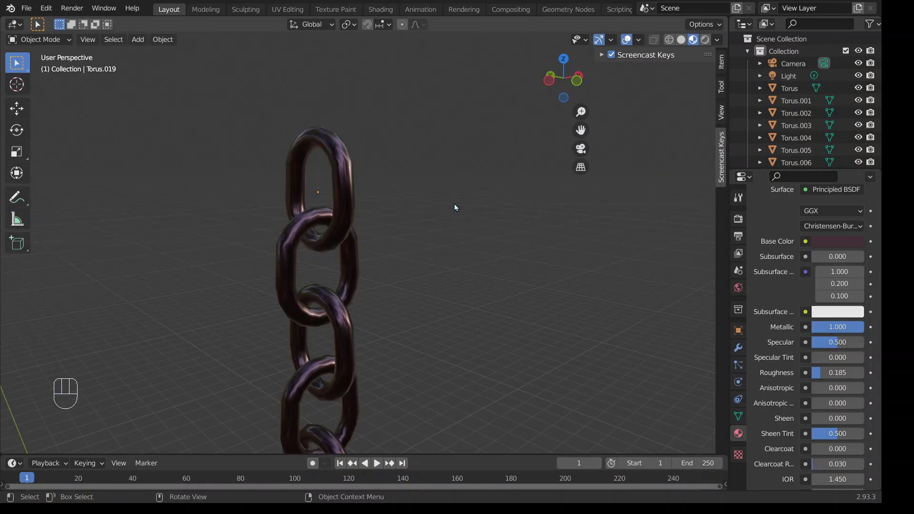
Step: Delete the selected object and add a mesh cylinder at the world origin
key(Delete)
key(shift+a)
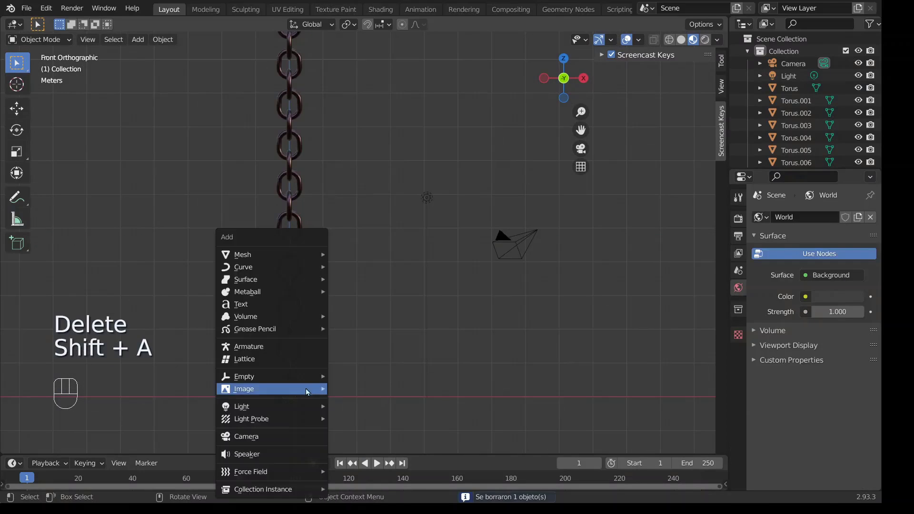
mouse_move(315, 255)
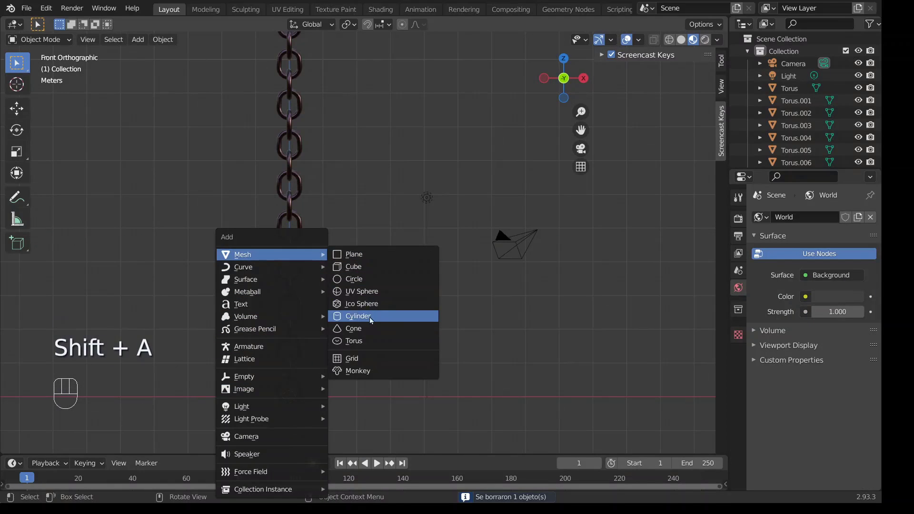
click(370, 318)
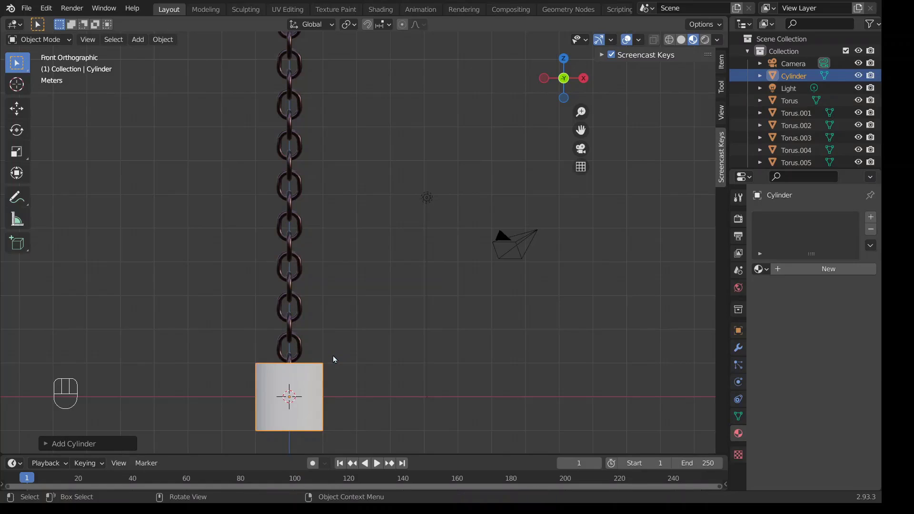
Step: Set the new cylinder to 12 vertices, a radius of 0.13 m and a depth of 8.27 m
click(44, 444)
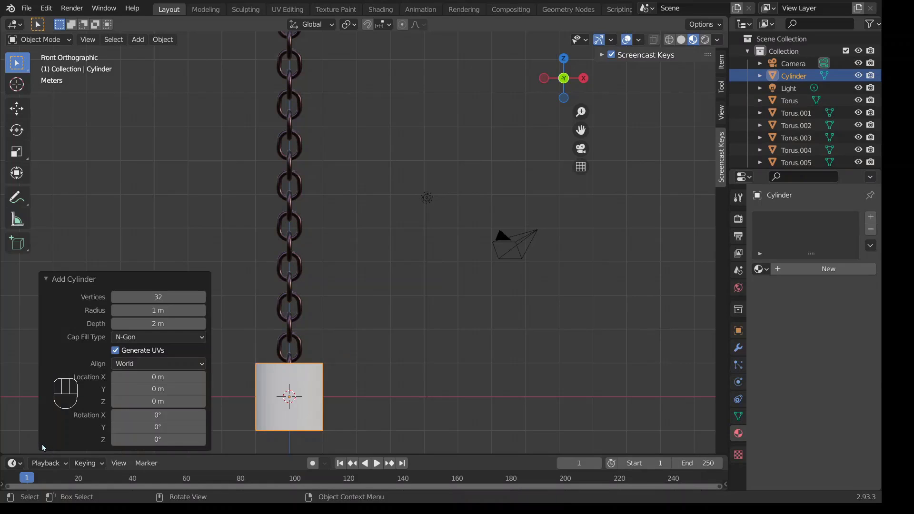
click(142, 298)
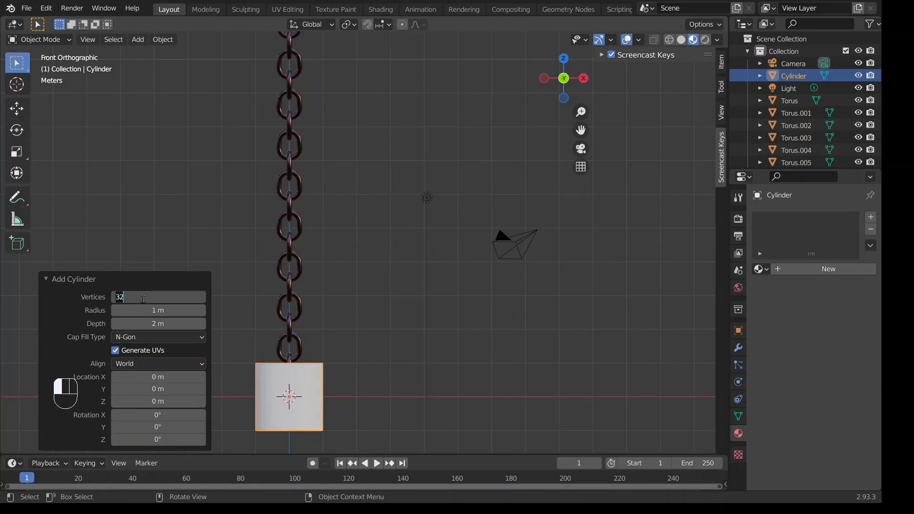
text(12)
key(Tab)
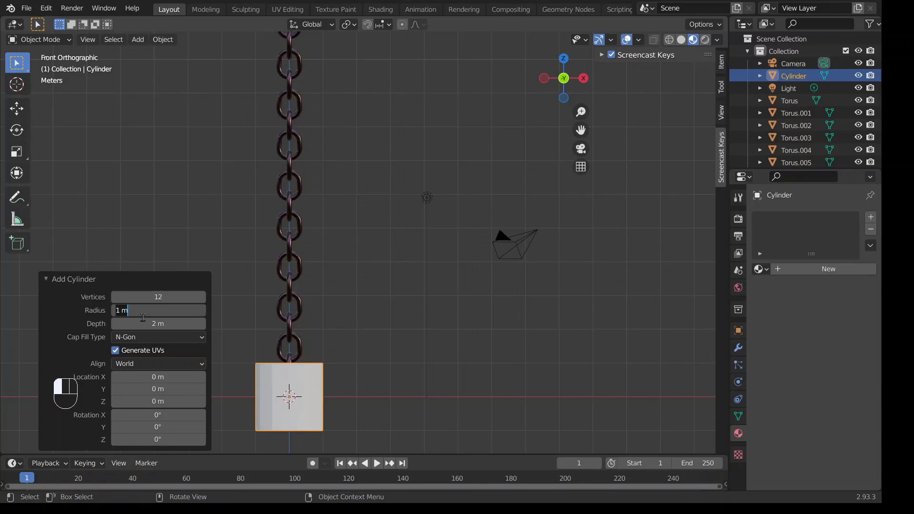
text(0.75)
key(Return)
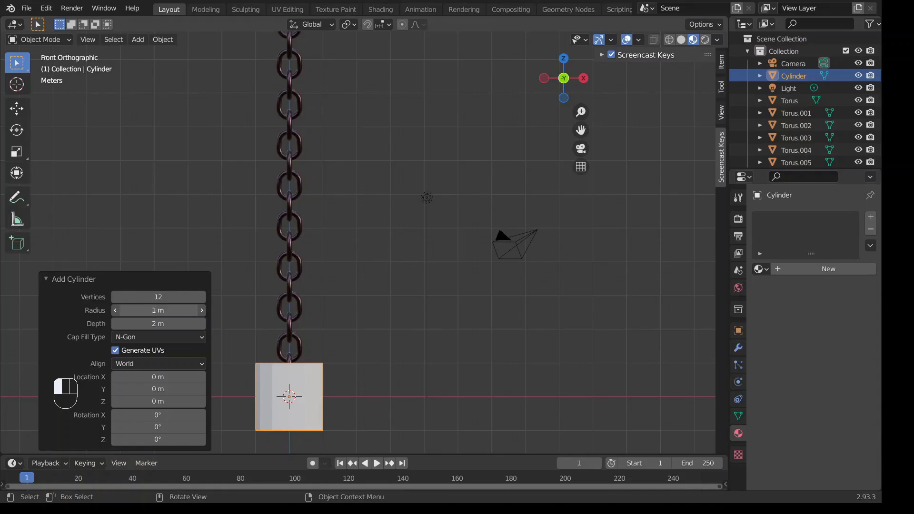
drag(142, 313, 457, 320)
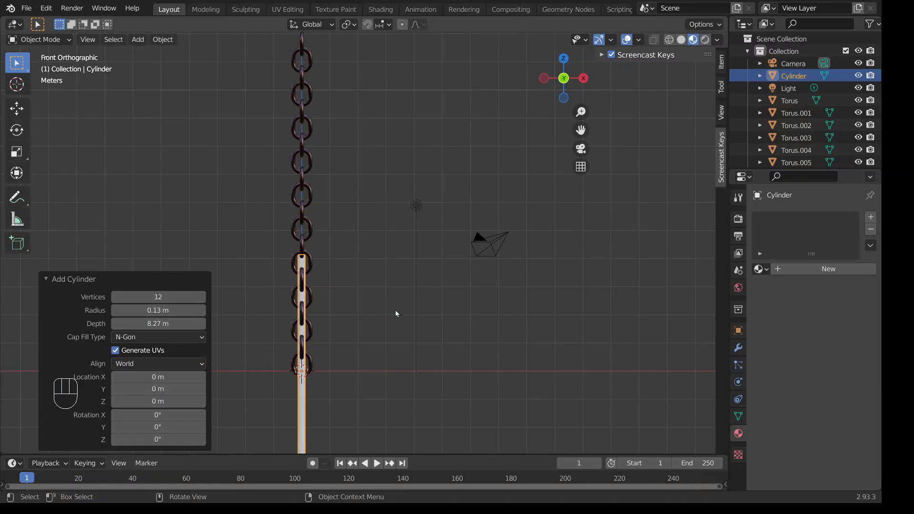
Step: Move the cylinder up along Z by about 9.62 m, to the upper part of the chain
scroll(410, 329, down, 5)
scroll(419, 343, up, 3)
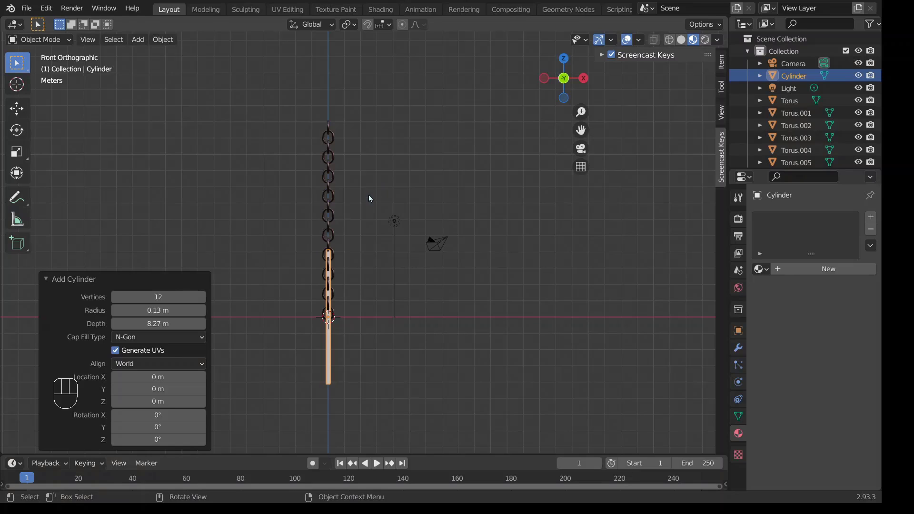
key(g)
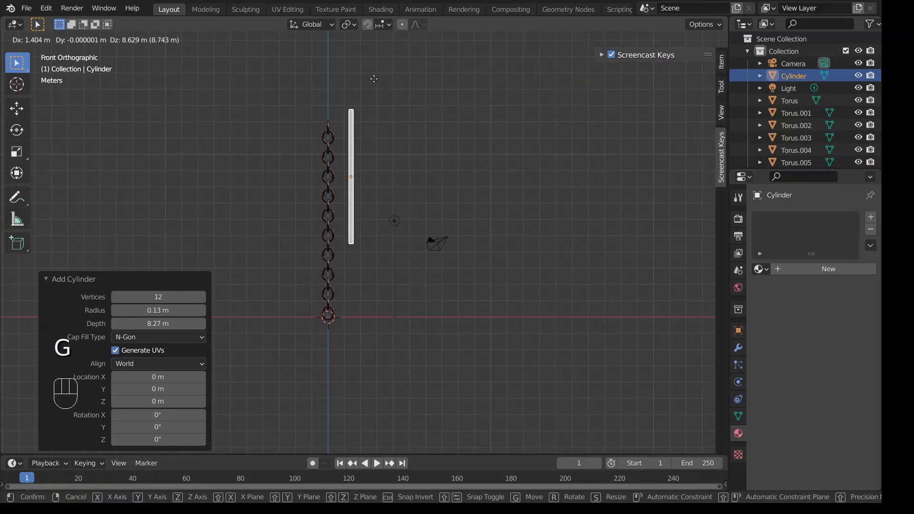
key(z)
click(337, 71)
Step: Rotate the cylinder 90° in the front view so it lies horizontally across the chain
shift+middle_drag(336, 79, 351, 187)
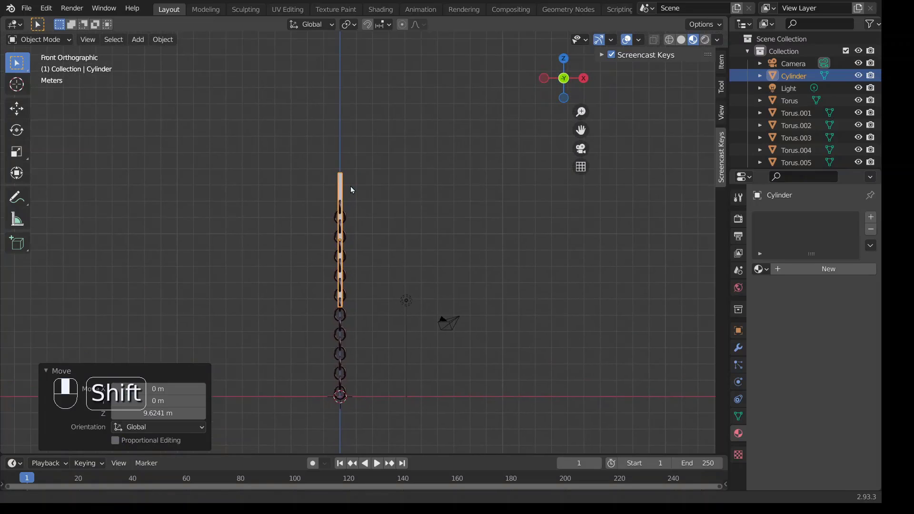
scroll(351, 186, up, 3)
text(r)
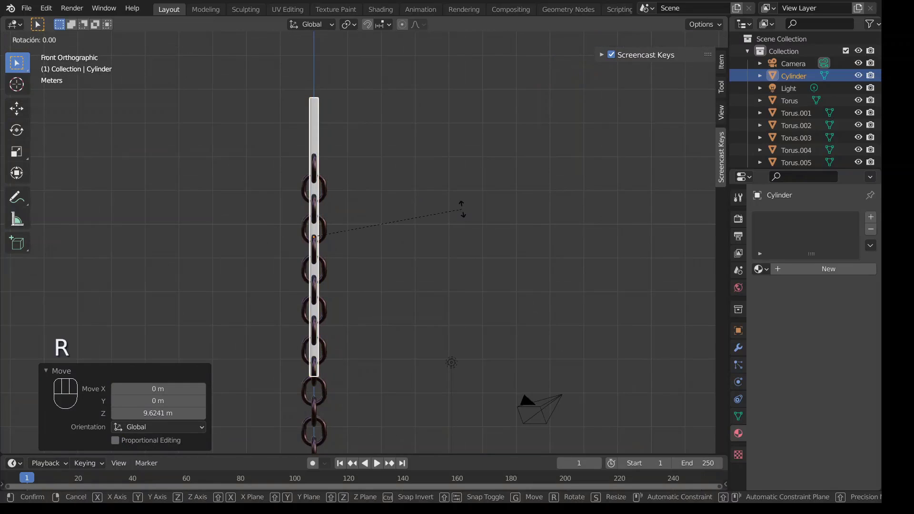
text(90)
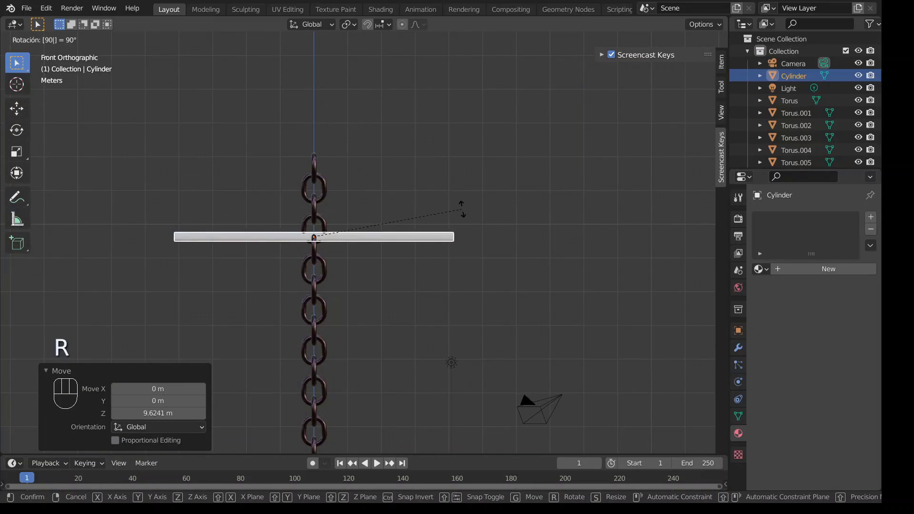
click(462, 210)
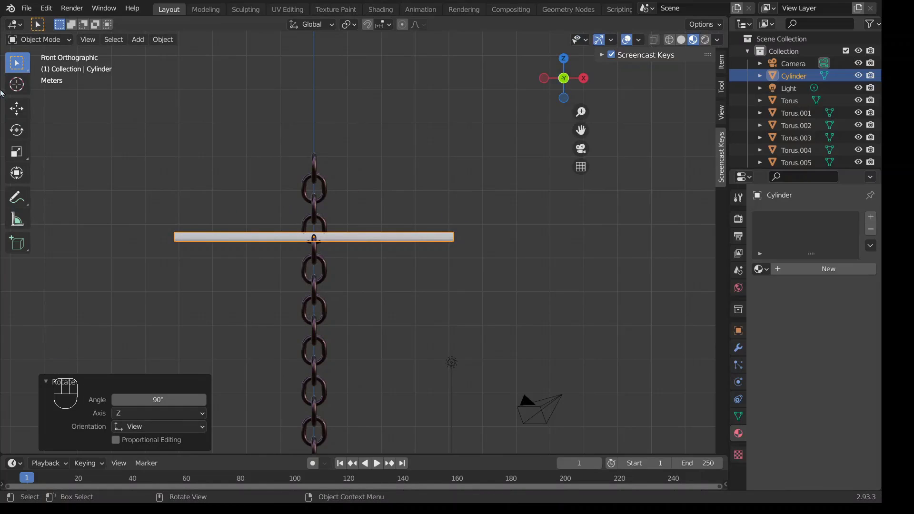
Step: Move the cylinder up along Z by about 2.2 m so it sits at the chain's top link
key(shift+space)
key(g)
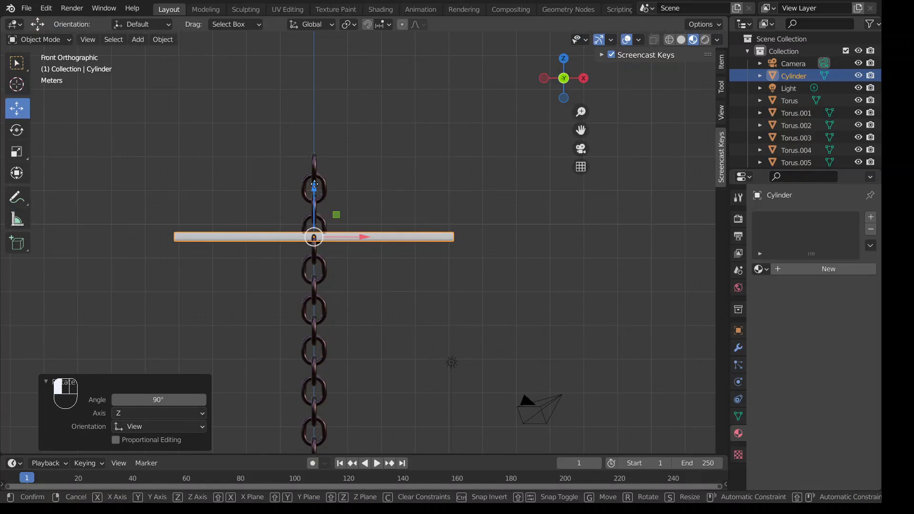
drag(313, 207, 319, 130)
middle_drag(319, 130, 285, 114)
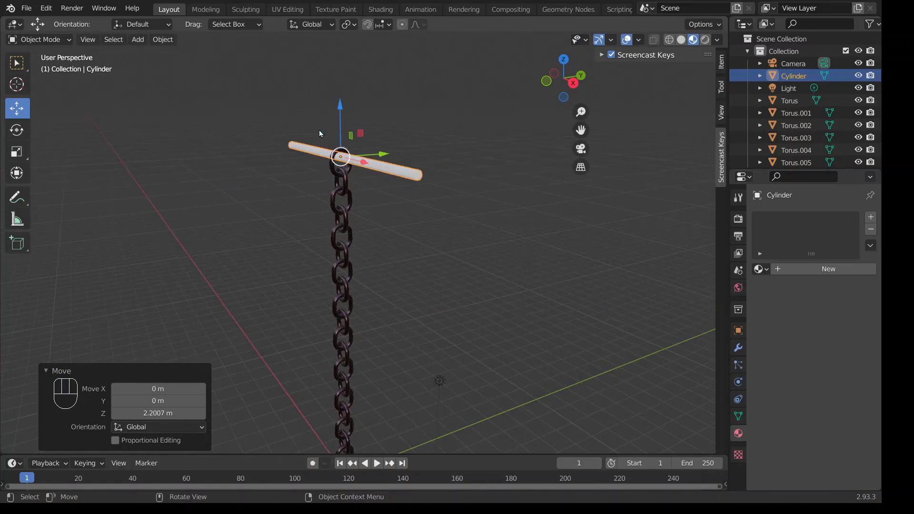
Step: Lower the cylinder along Z by about 0.04 m to adjust its fit through the top link
scroll(333, 140, up, 4)
scroll(327, 156, down, 3)
shift+middle_drag(324, 153, 324, 221)
scroll(372, 181, up, 3)
drag(339, 94, 299, 128)
Step: Examine how the bar passes through the top link, from close up and with the whole chain in view
middle_drag(298, 128, 415, 100)
scroll(359, 277, down, 7)
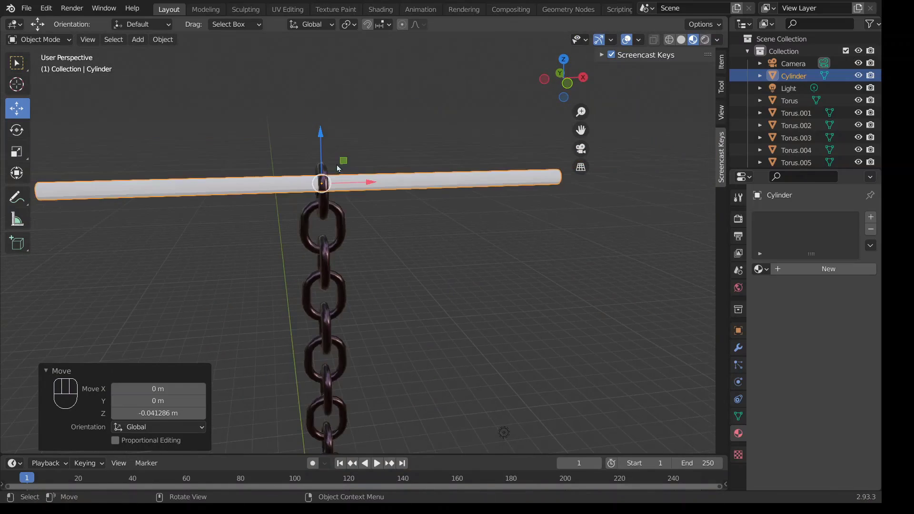
shift+middle_drag(385, 296, 364, 235)
scroll(390, 244, down, 3)
scroll(390, 238, up, 5)
scroll(390, 238, down, 4)
scroll(404, 235, up, 4)
scroll(404, 238, down, 3)
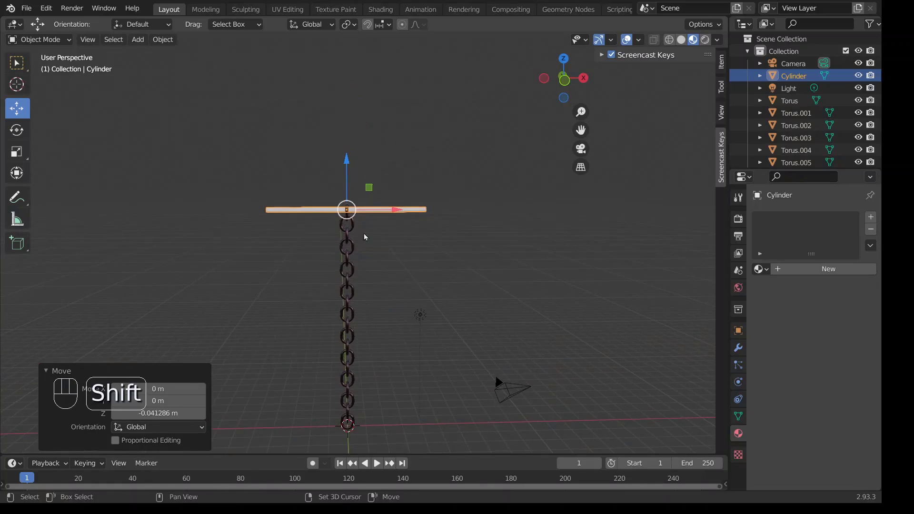
scroll(360, 230, up, 4)
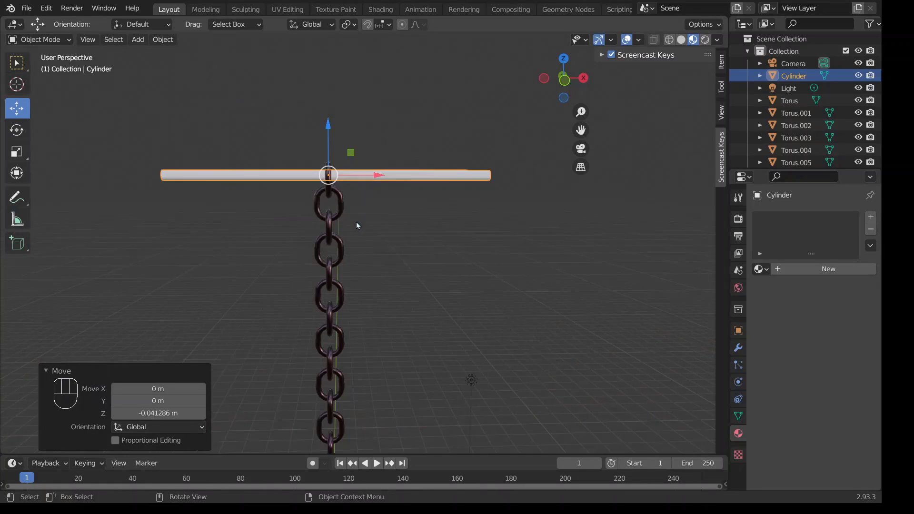
Step: Give the cylinder a new material with a very dark red base color, metallic 1.000 and roughness 0.095
click(806, 270)
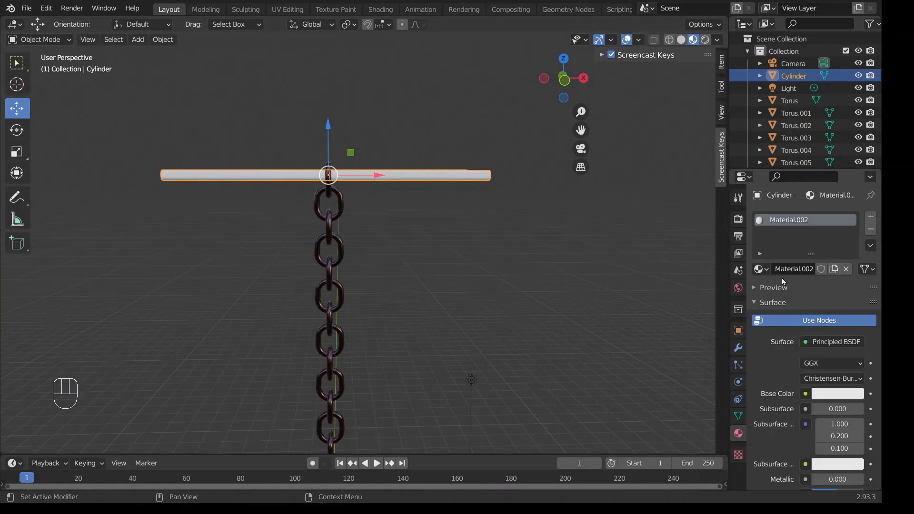
click(821, 395)
drag(821, 363, 757, 363)
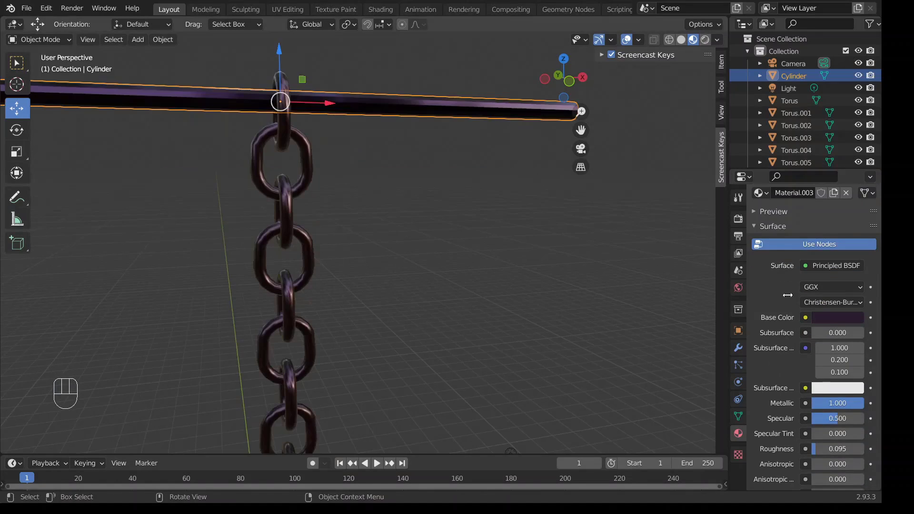
click(829, 318)
drag(816, 190, 801, 220)
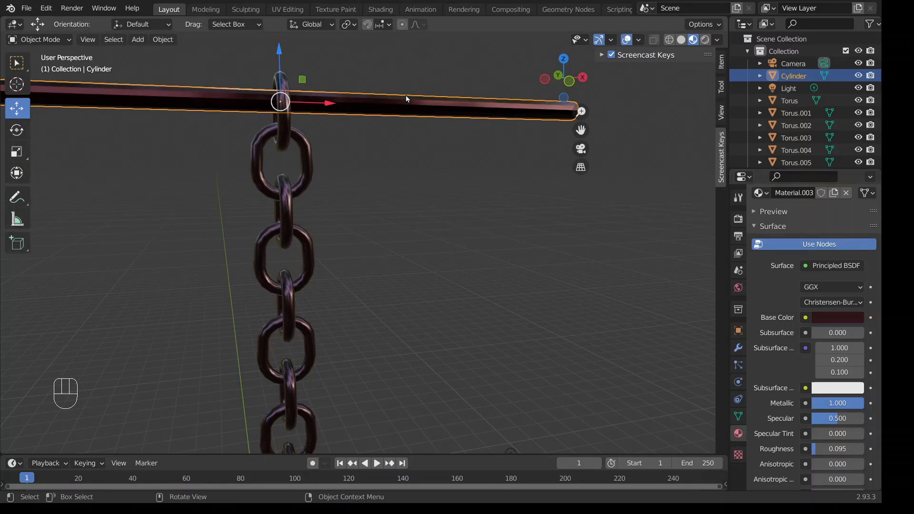
Step: Shade the cylinder smooth and enable Auto Smooth at 30° for its normals
right_click(421, 102)
key(Escape)
middle_drag(421, 102, 379, 198)
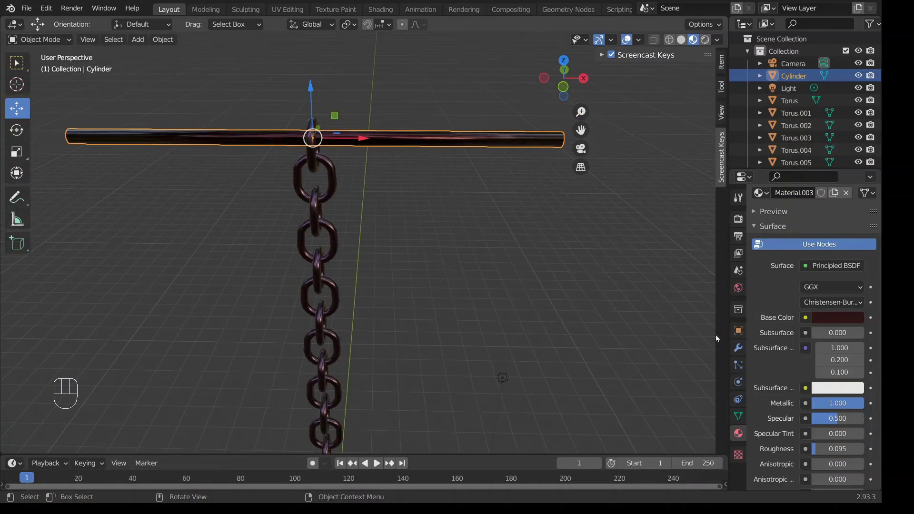
click(742, 419)
click(772, 425)
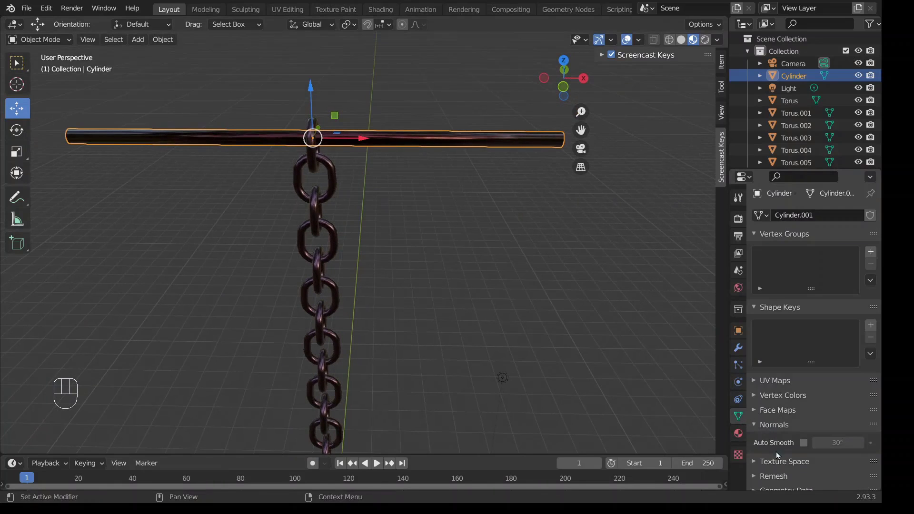
click(803, 443)
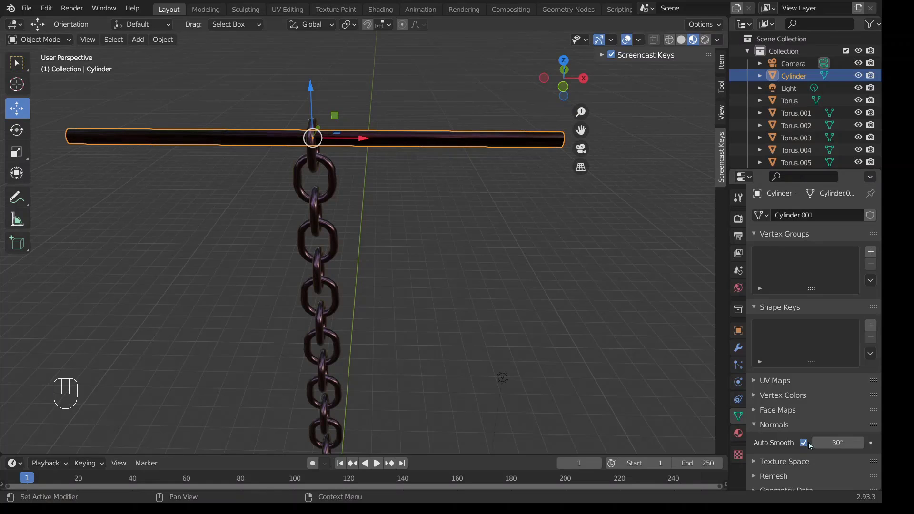
Step: Select all chain links together with the bar and add them as active rigid bodies
click(450, 235)
middle_drag(418, 199, 349, 178)
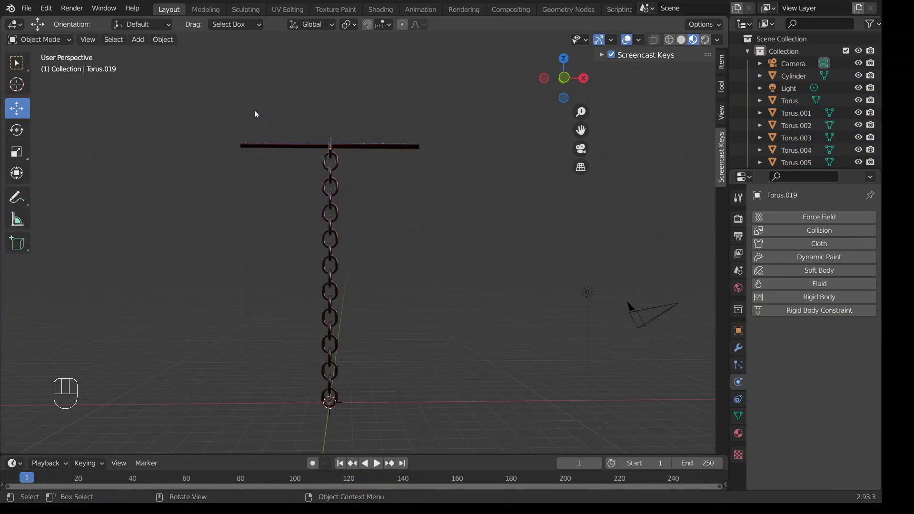
drag(301, 89, 367, 410)
click(162, 40)
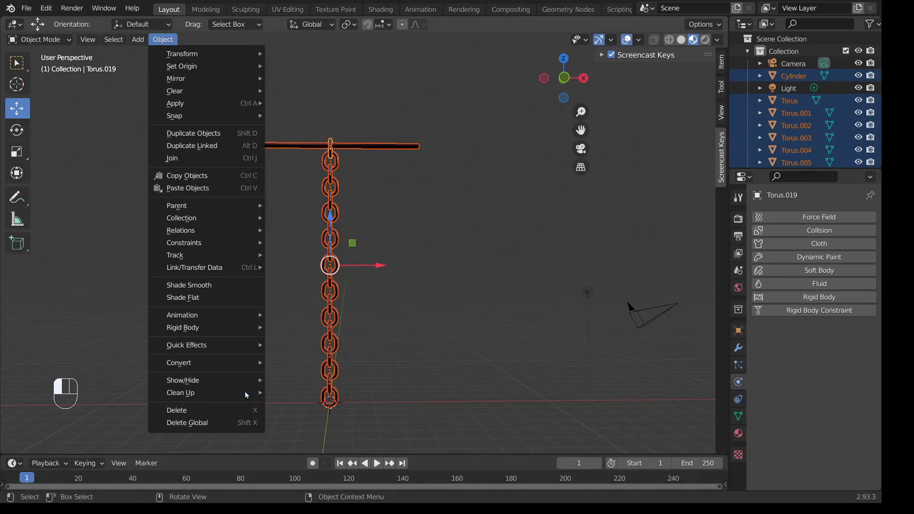
mouse_move(248, 329)
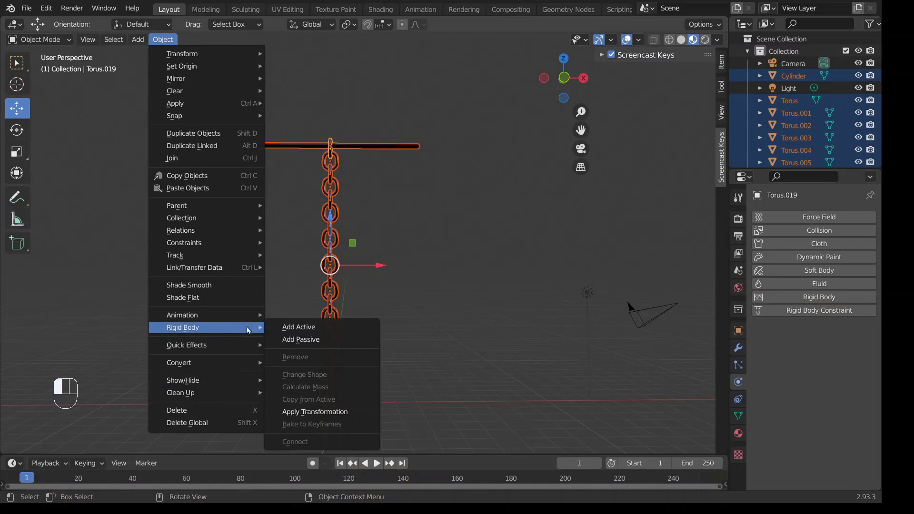
click(331, 329)
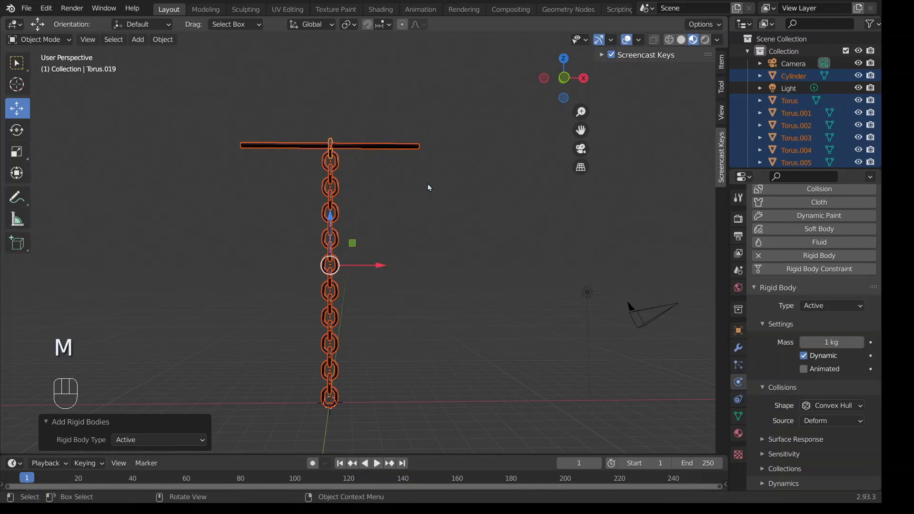
Step: Move the selected links and bar into a new collection named "Cadena"
key(m)
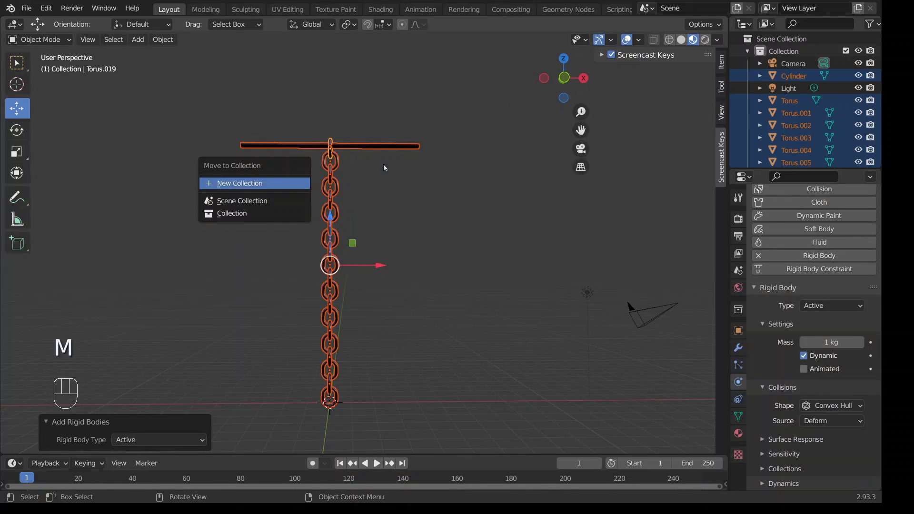
key(m)
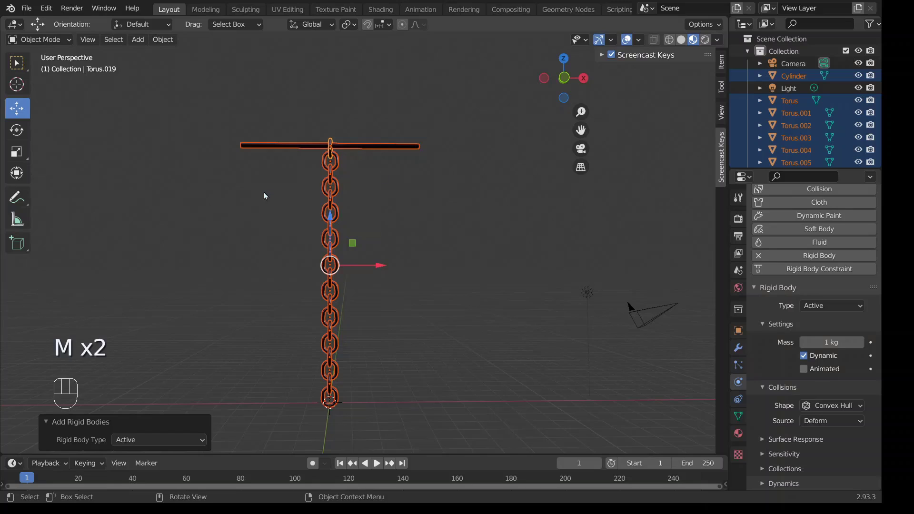
key(m)
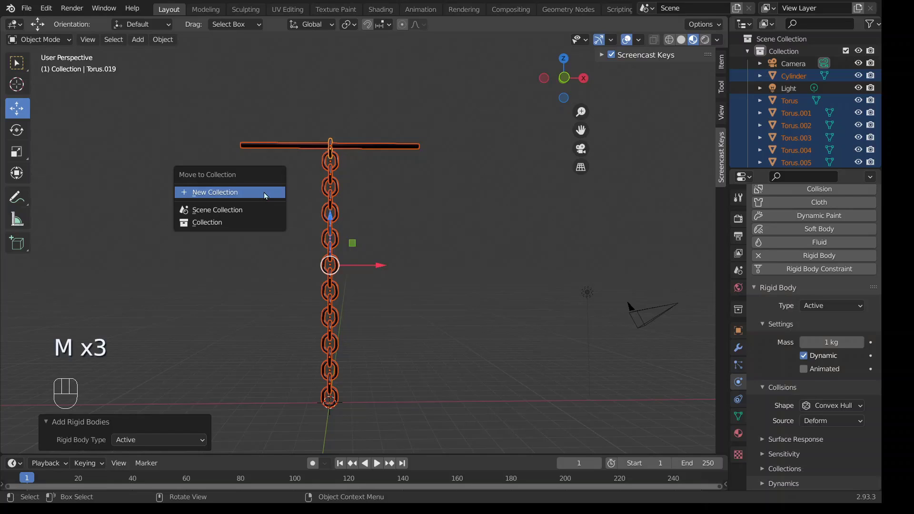
click(227, 193)
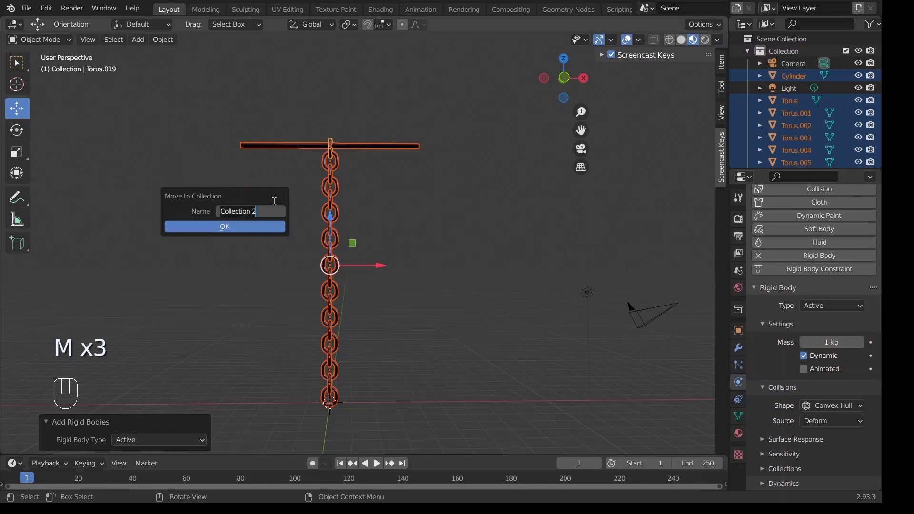
key(shift+Home)
text(Caden)
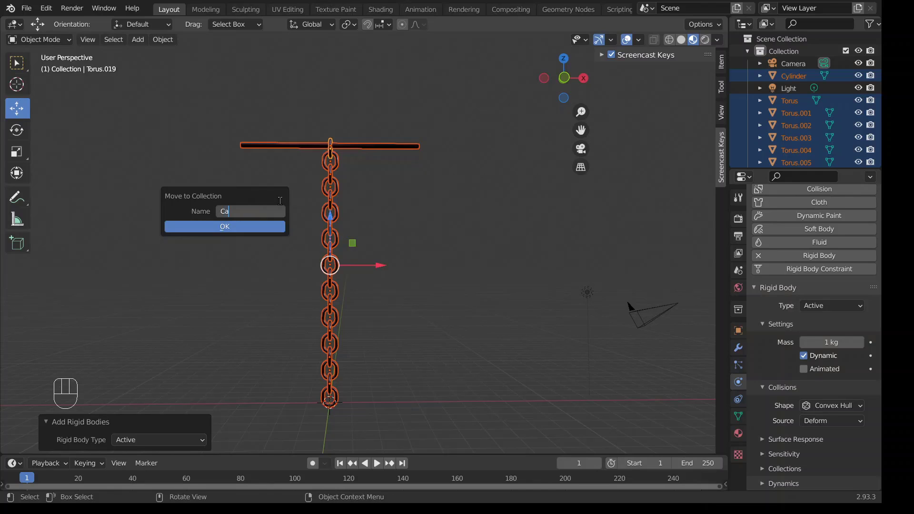
click(214, 228)
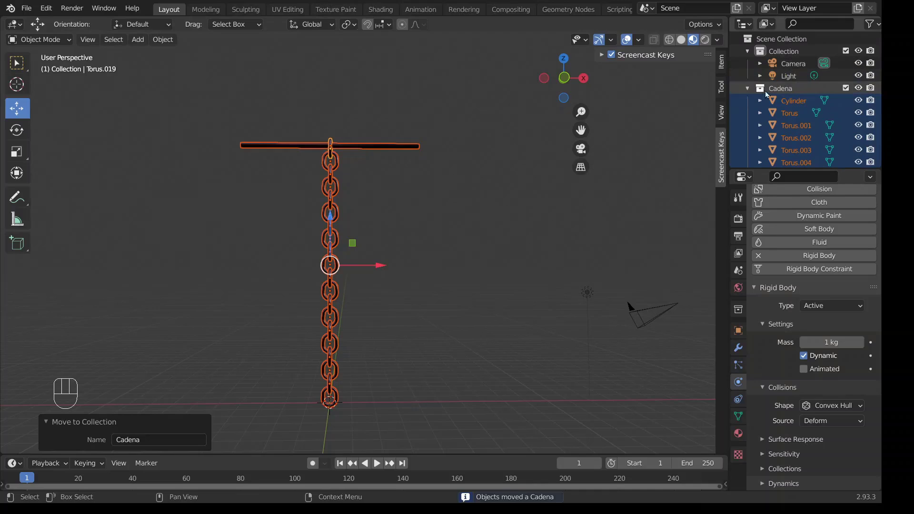
click(748, 88)
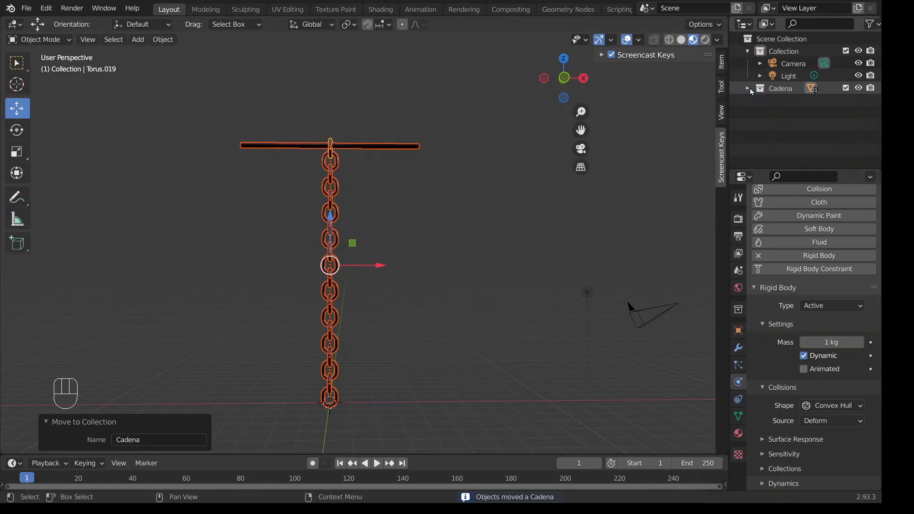
click(749, 88)
Step: Reselect the whole chain and bar and set the active link's rigid body collision shape to Mesh
click(258, 110)
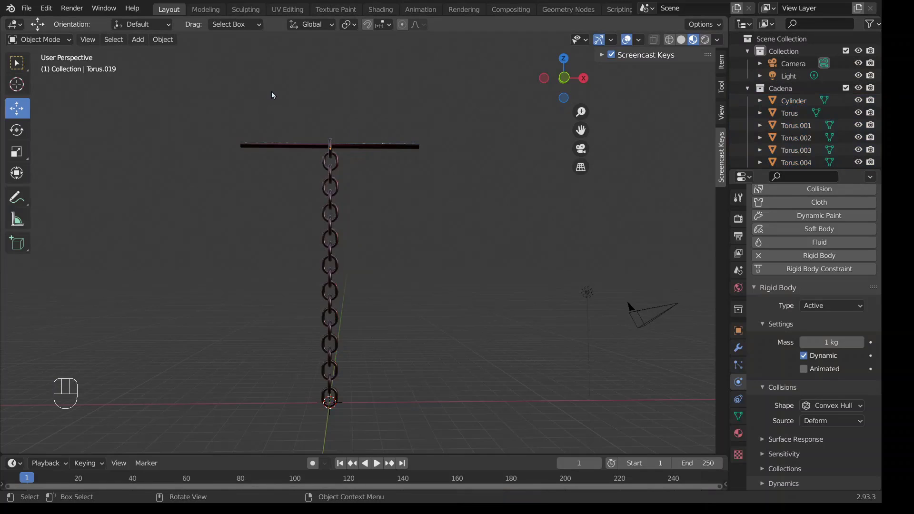
drag(280, 100, 392, 401)
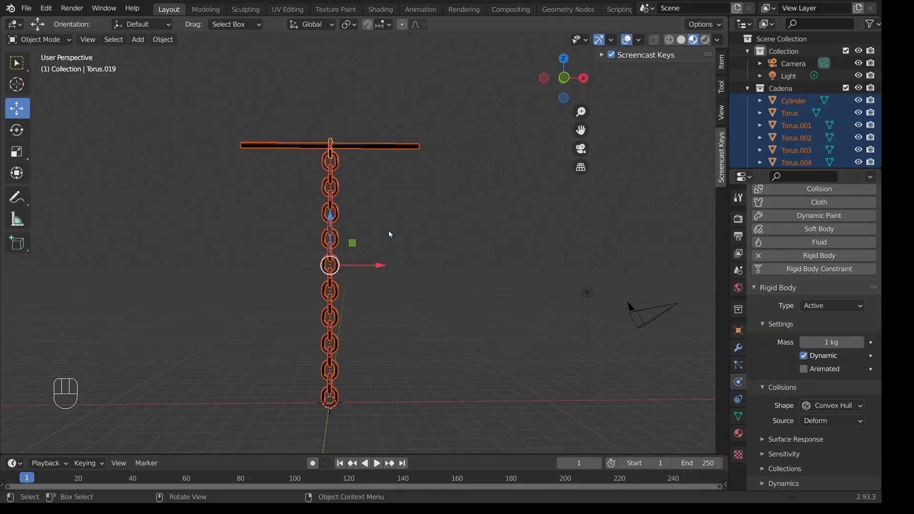
click(826, 407)
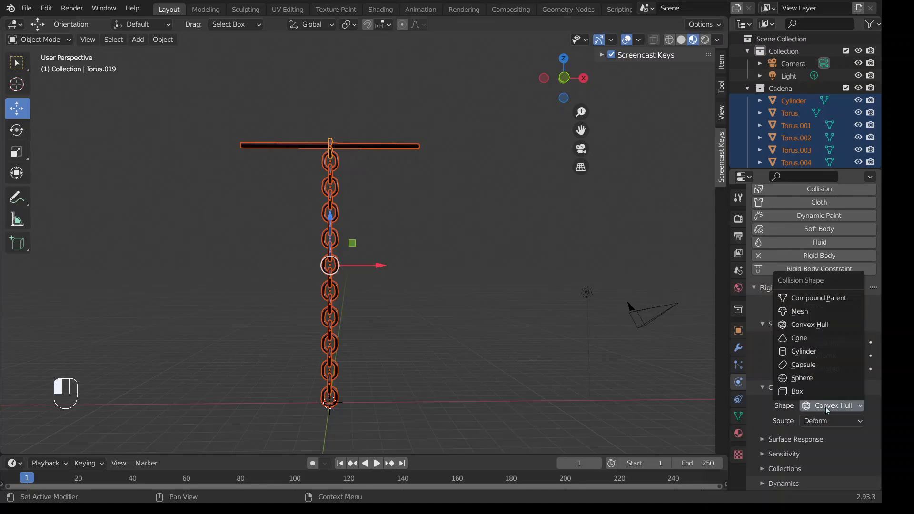
click(788, 415)
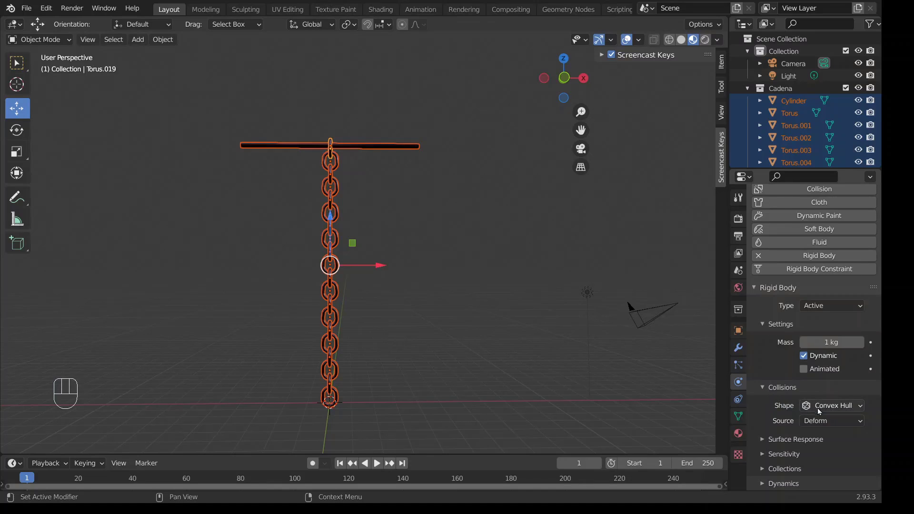
click(817, 408)
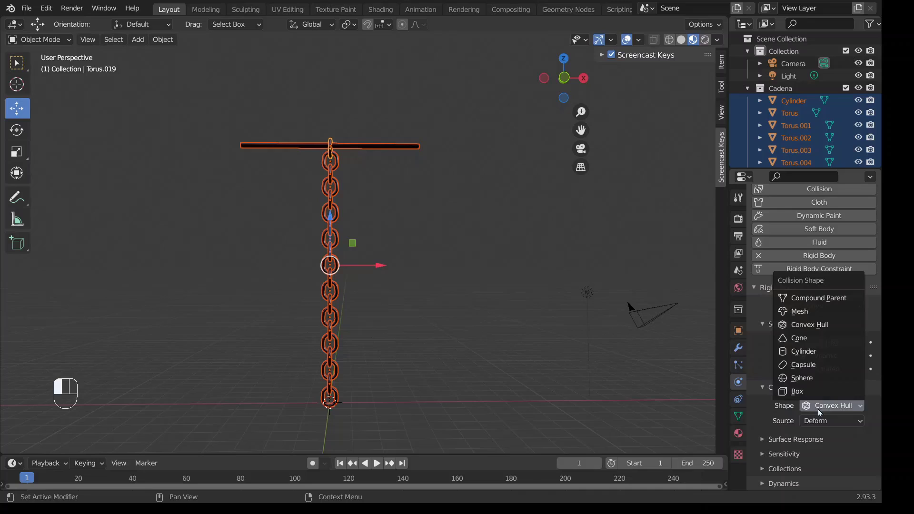
click(812, 312)
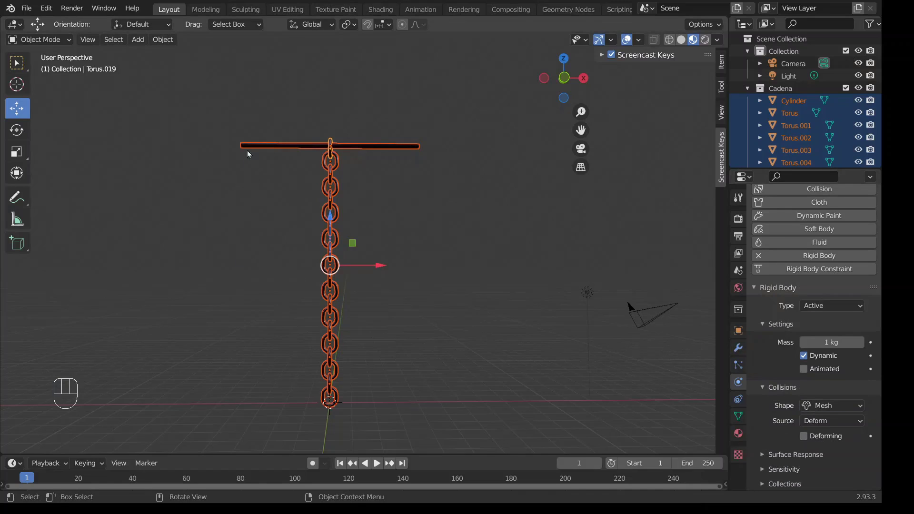
click(163, 40)
click(161, 40)
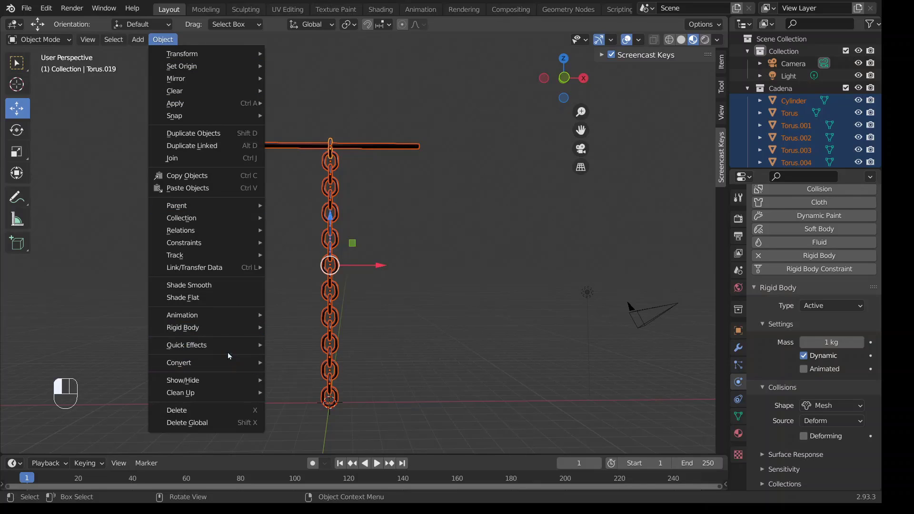
mouse_move(219, 330)
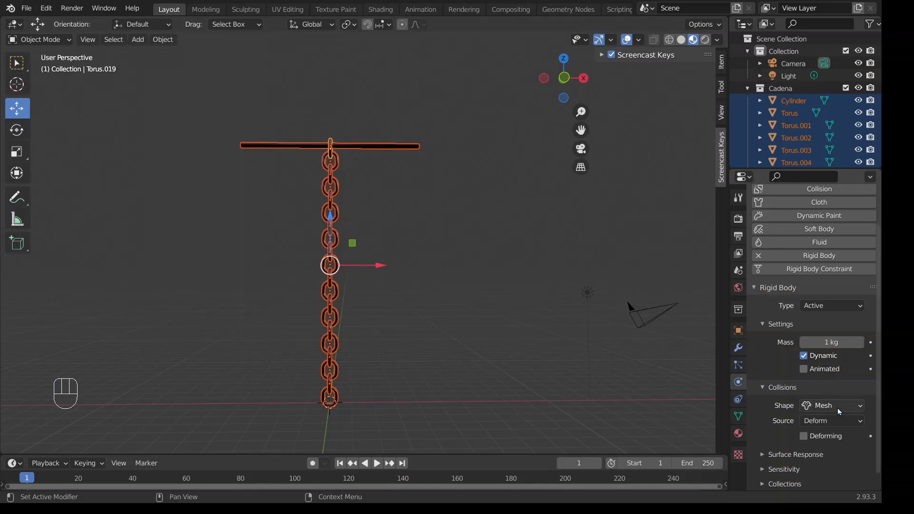
click(838, 408)
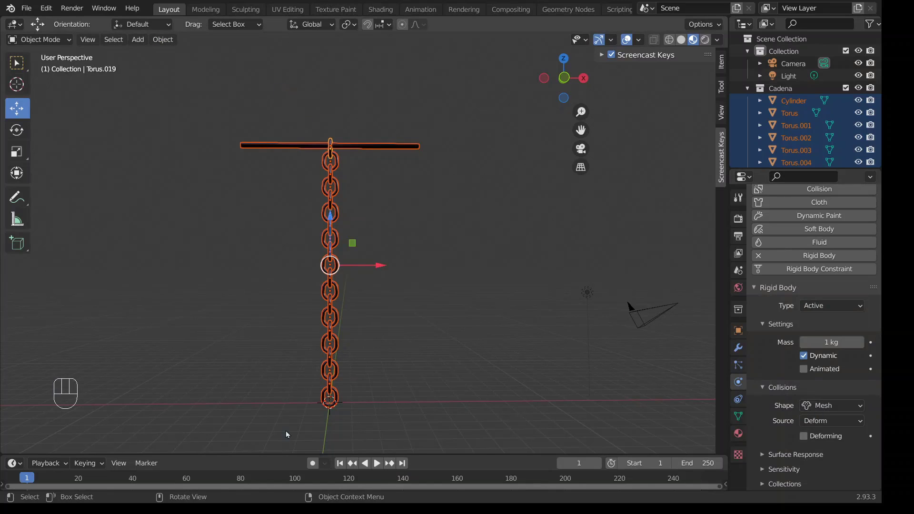
click(824, 408)
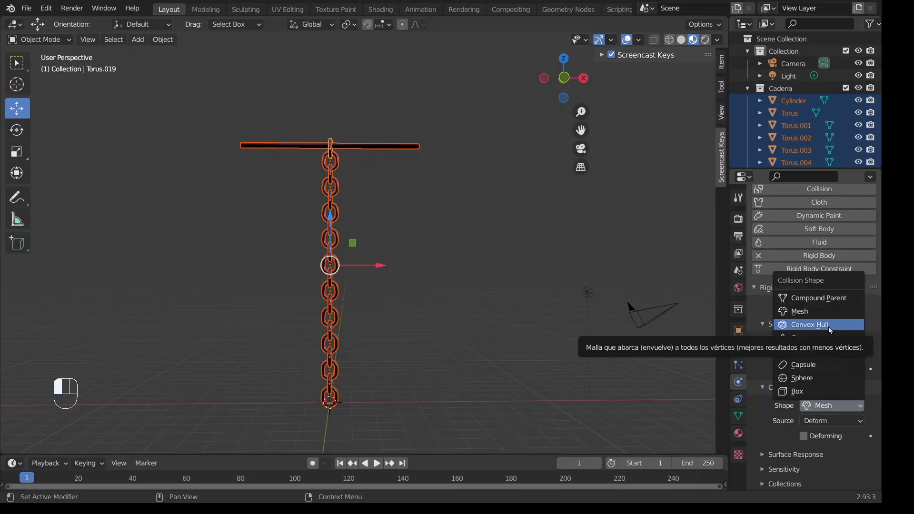
click(799, 311)
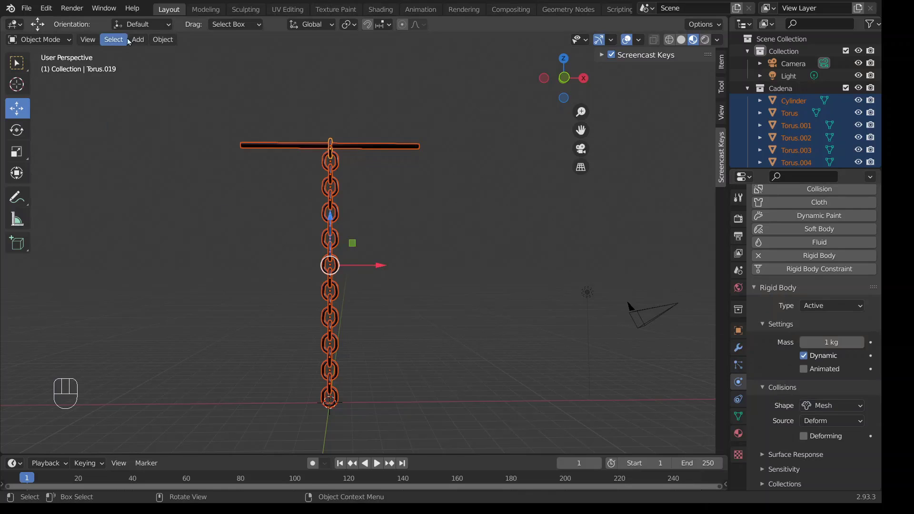
Step: Copy the active link's rigid body settings to all selected chain links and the bar, and deselect everything
click(163, 40)
mouse_move(240, 353)
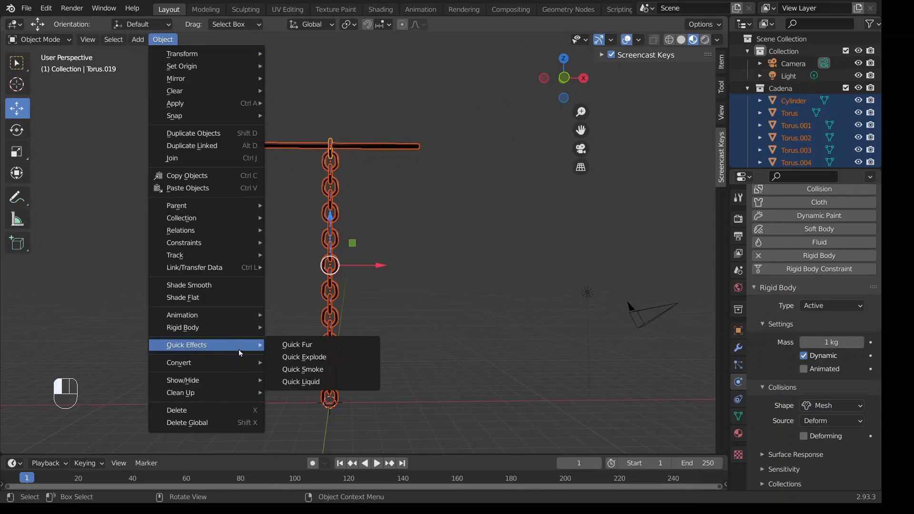
mouse_move(245, 329)
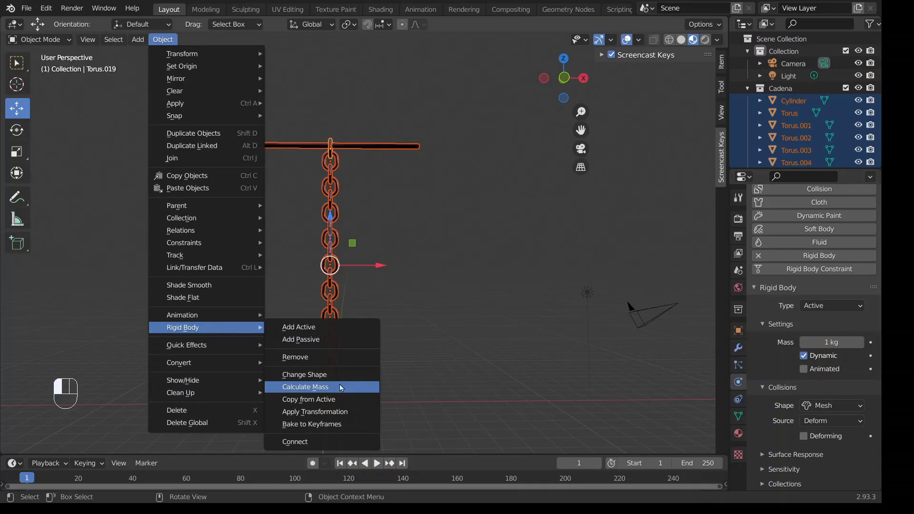
click(335, 402)
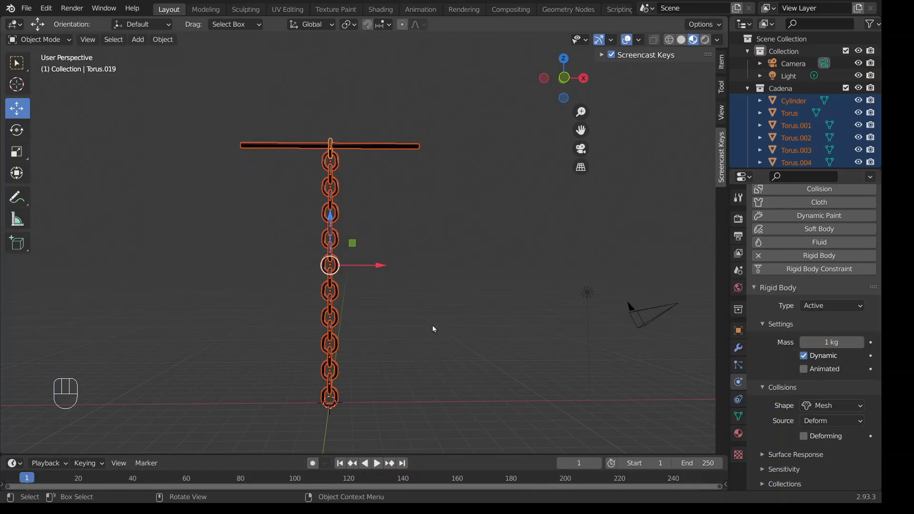
click(448, 301)
middle_drag(408, 210, 417, 281)
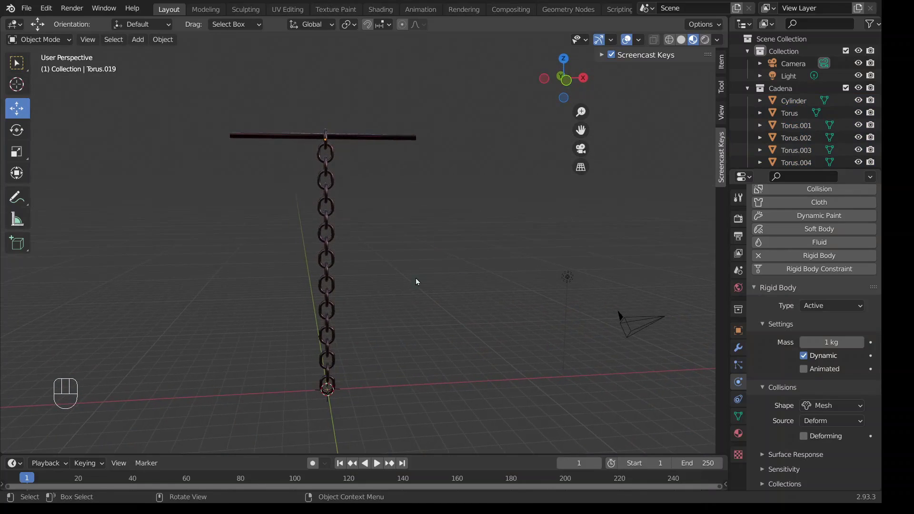
Step: Play the rigid body simulation to check how the chain and bar behave, and rewind to frame 1
click(378, 465)
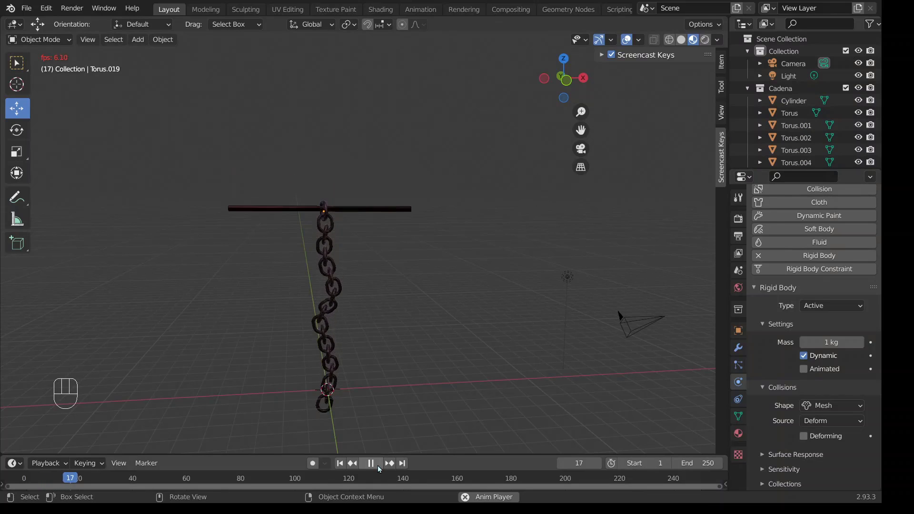
click(378, 465)
click(339, 463)
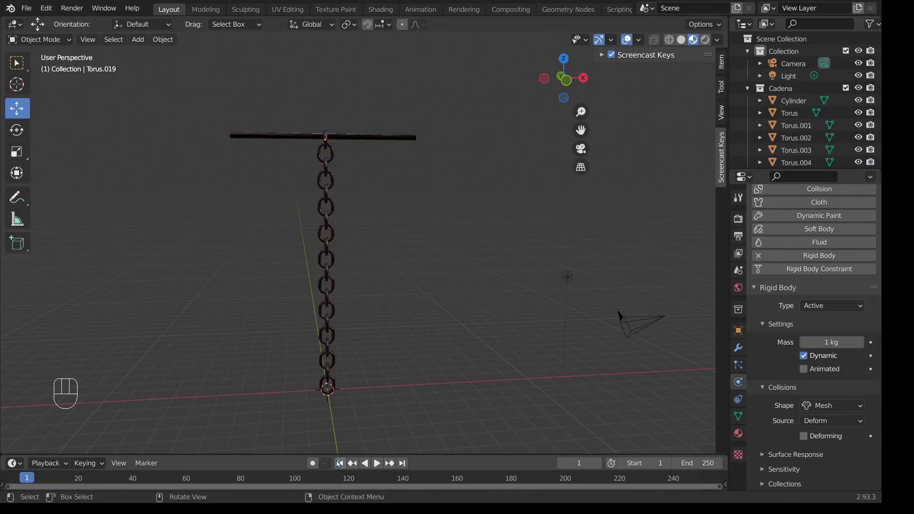
Step: Turn off Dynamic for the horizontal bar's rigid body and test the simulation, ending back at frame 1 with nothing selected
drag(242, 83, 268, 170)
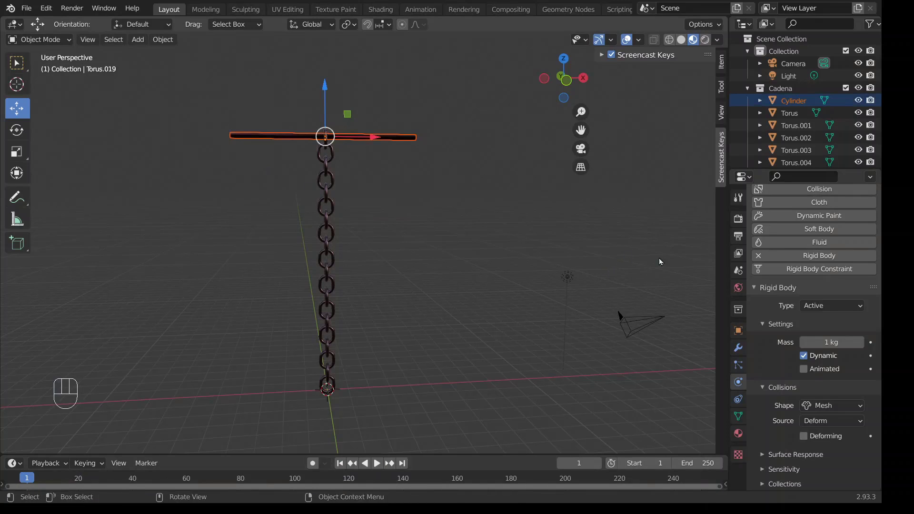
click(804, 357)
click(377, 463)
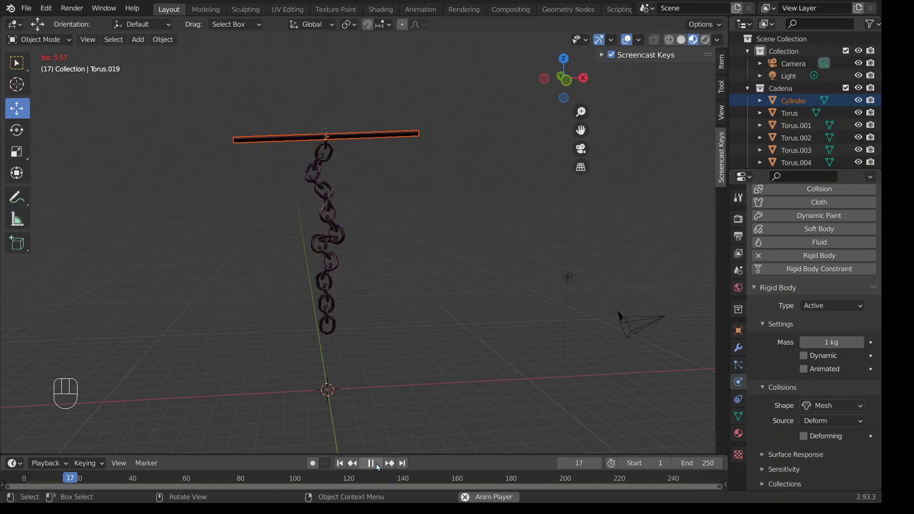
click(377, 463)
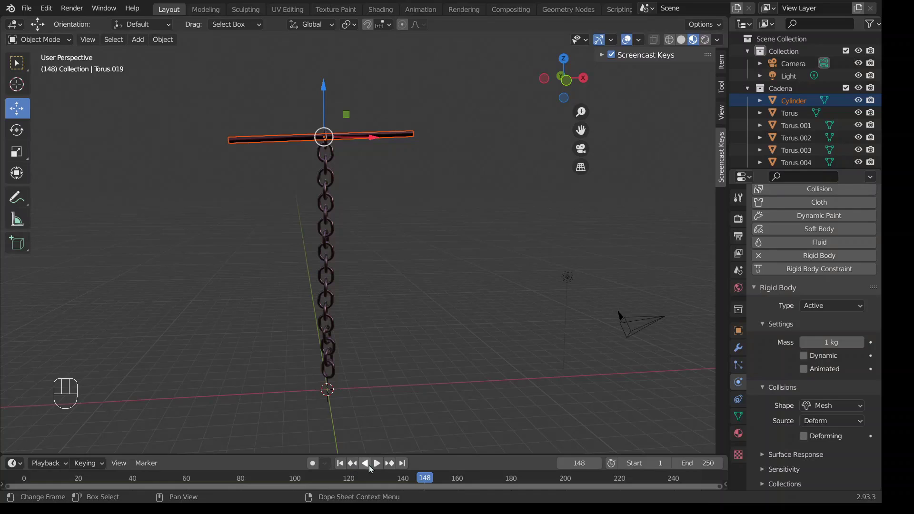
key(shift+Left)
key(alt+a)
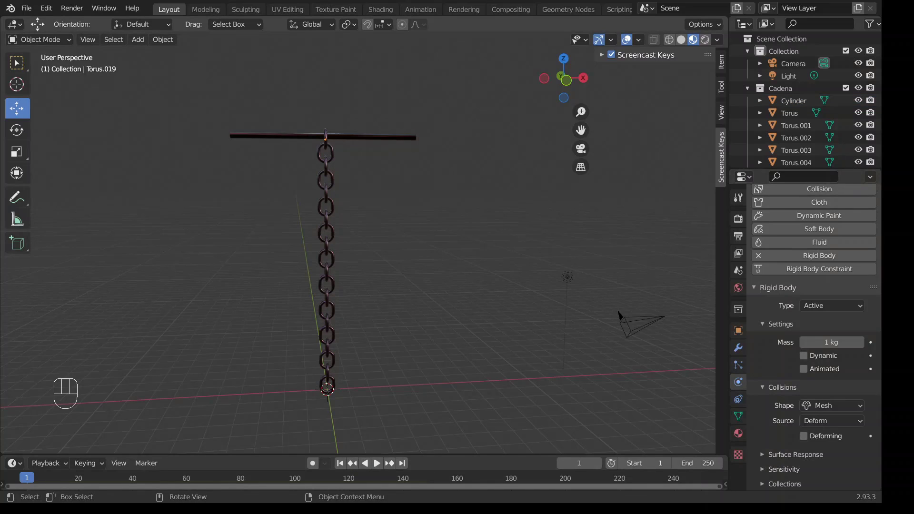
Step: Add a cylinder mesh with 12 vertices, radius 1.26 m and depth 2.76 m
key(shift+a)
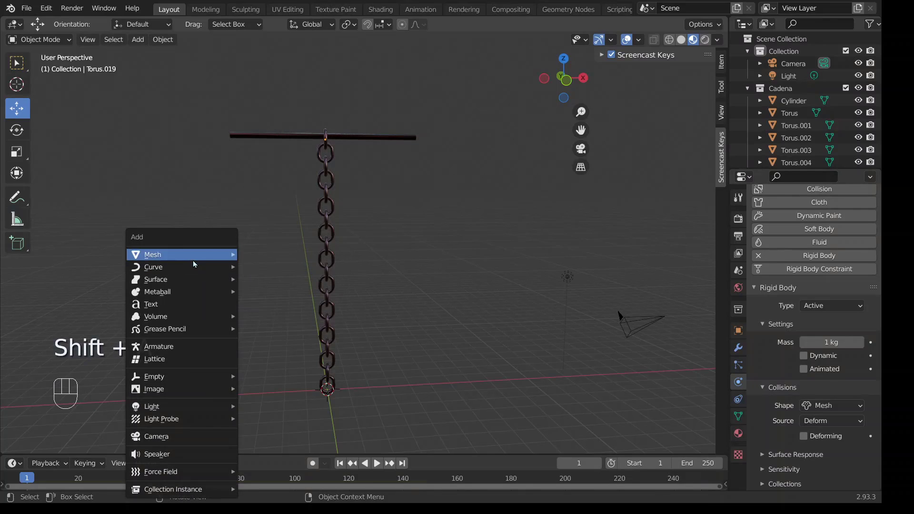
mouse_move(194, 257)
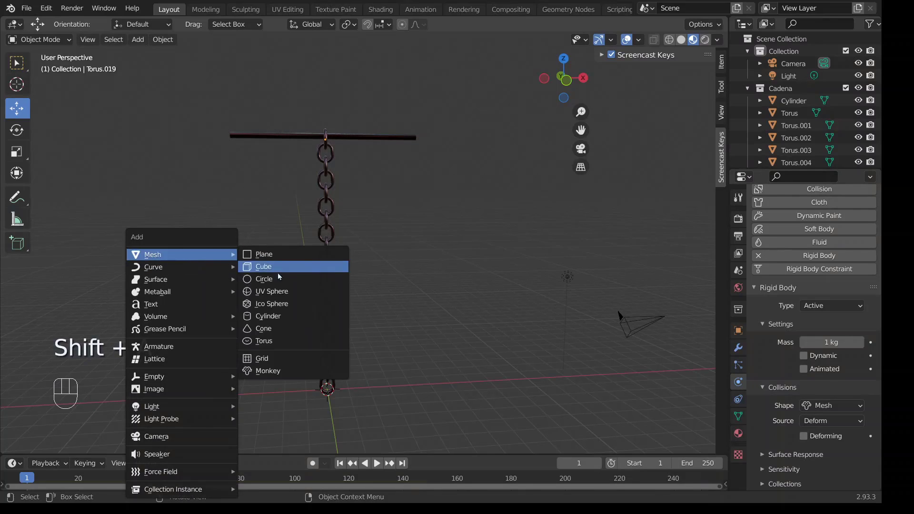
click(266, 323)
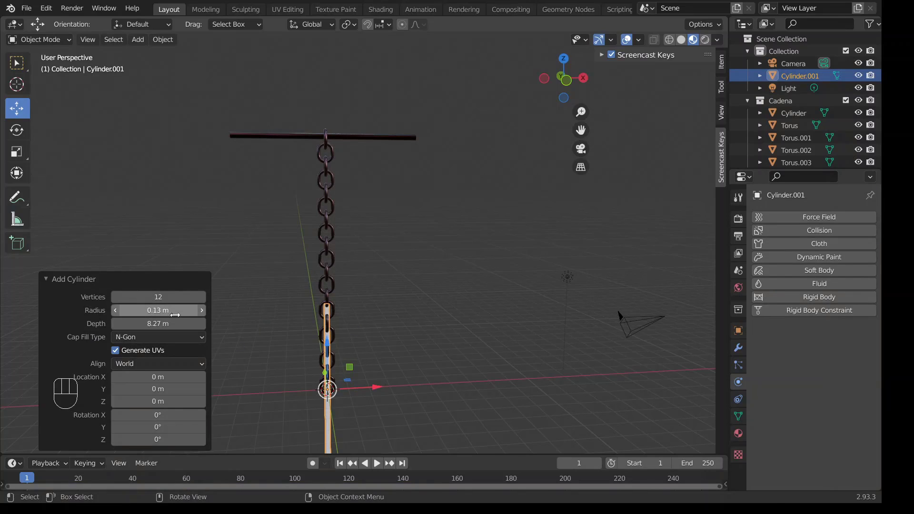
drag(161, 325, 772, 337)
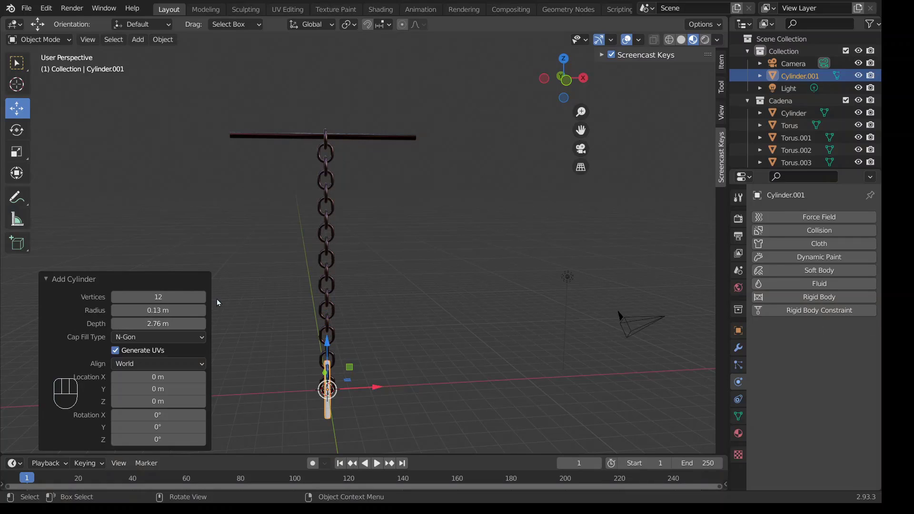
drag(191, 310, 217, 311)
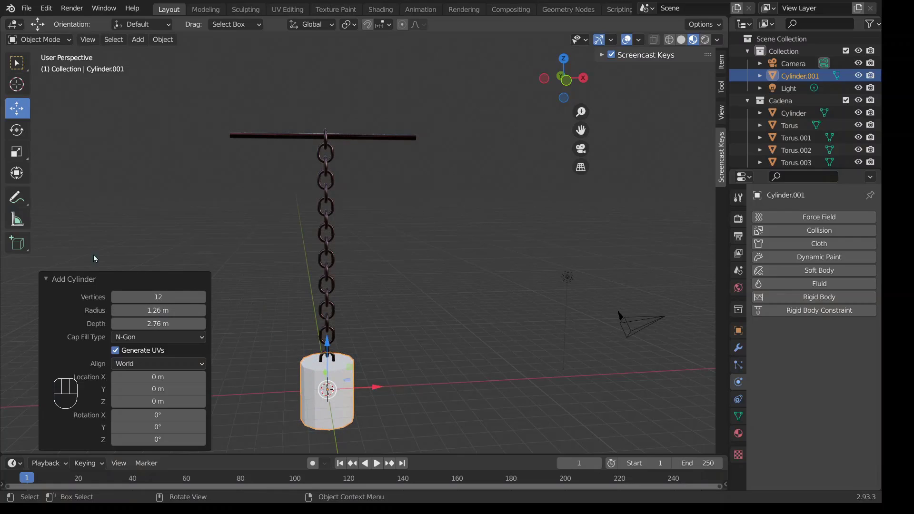
click(51, 281)
Step: Raise the new cylinder along Z and move it about 5 m along negative X, beside the lower half of the chain
key(g)
key(z)
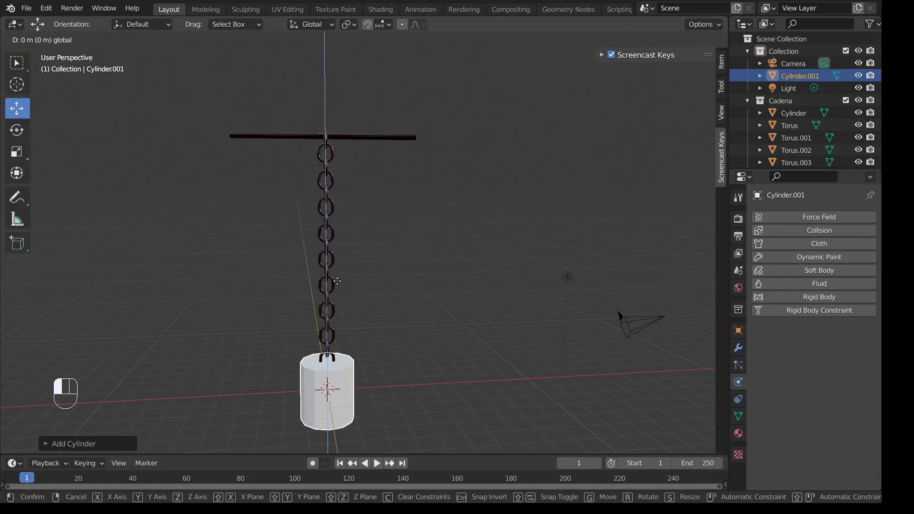
click(339, 280)
key(g)
key(x)
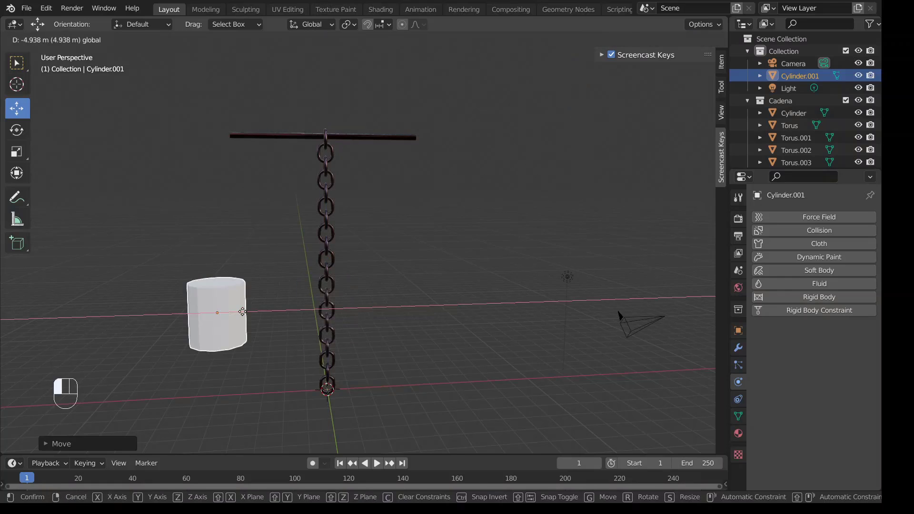
click(250, 315)
Step: Give the cylinder an orange-red material with Metallic 1.000 and Roughness 0.284, and rotate it 90° about the global X axis
click(739, 433)
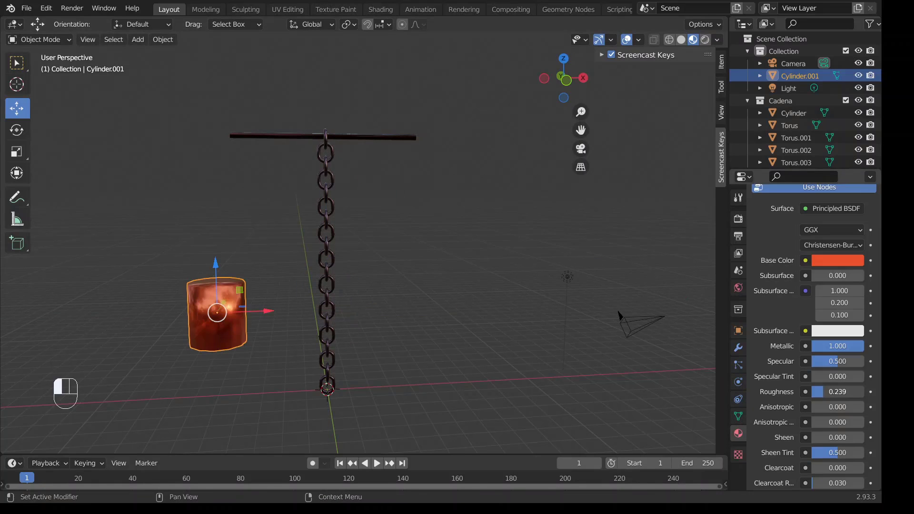
drag(838, 391, 838, 392)
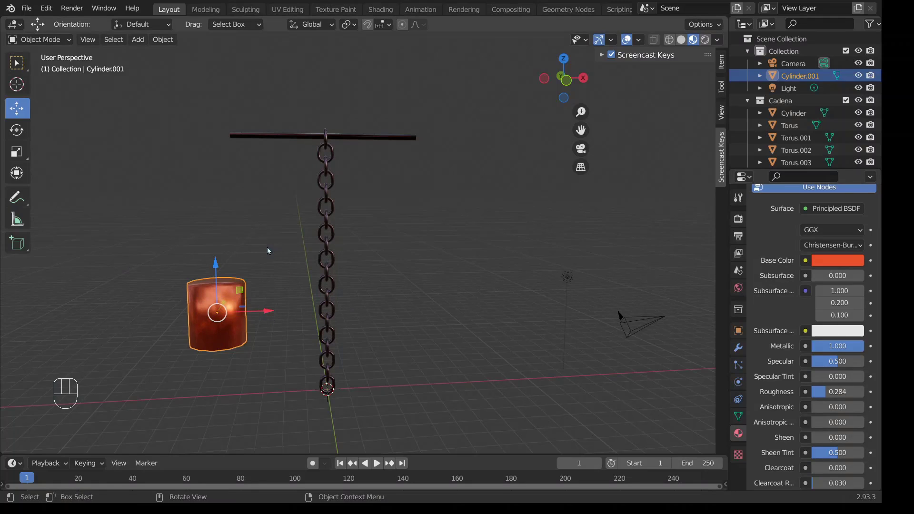
text(r)
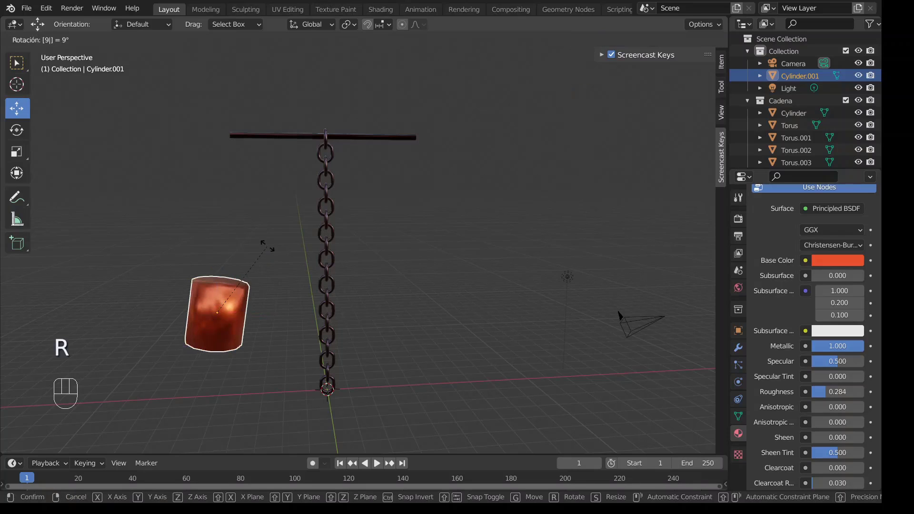
text(90)
text(zx)
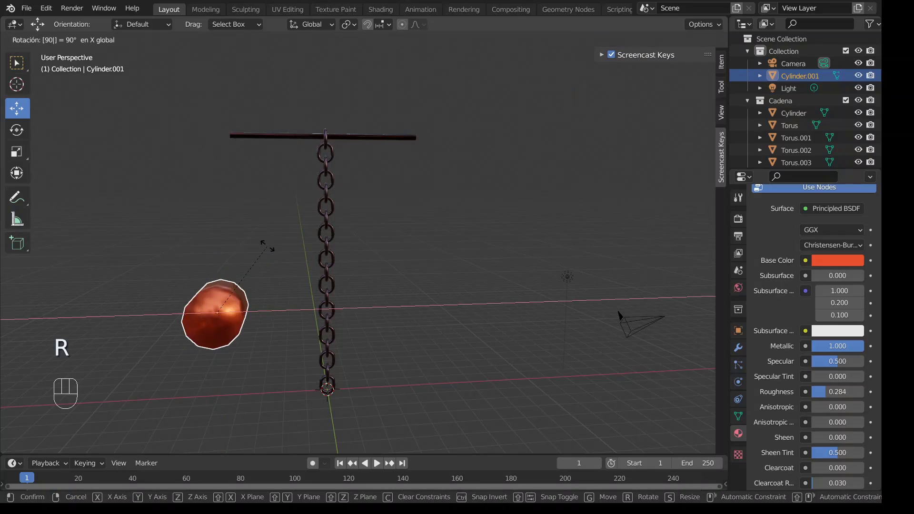
key(Return)
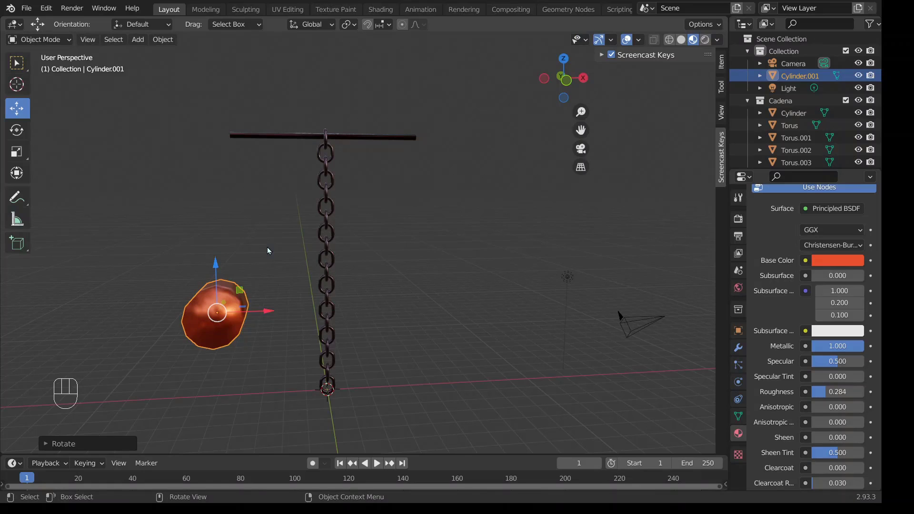
Step: Move the cylinder farther from the chain along negative X and insert a Location keyframe for it at frame 1
middle_drag(254, 265, 217, 315)
drag(224, 305, 145, 306)
middle_drag(258, 286, 274, 271)
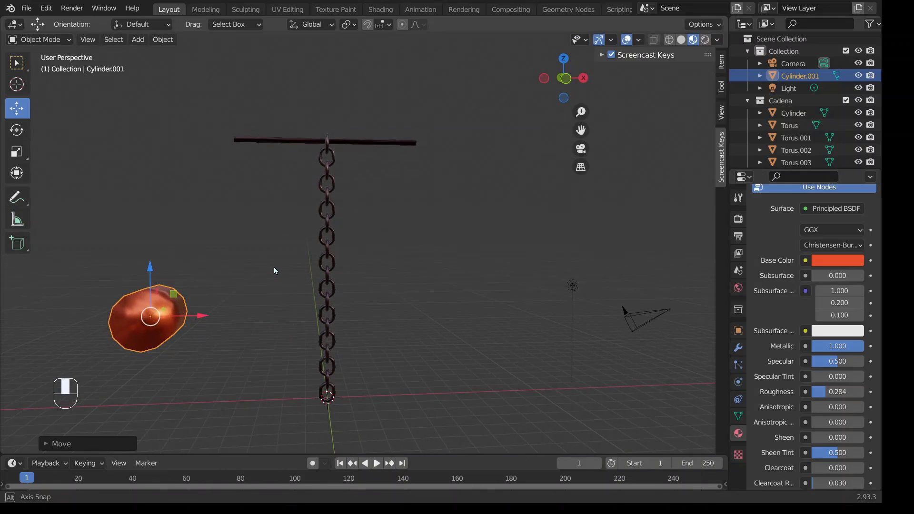
key(KP_1)
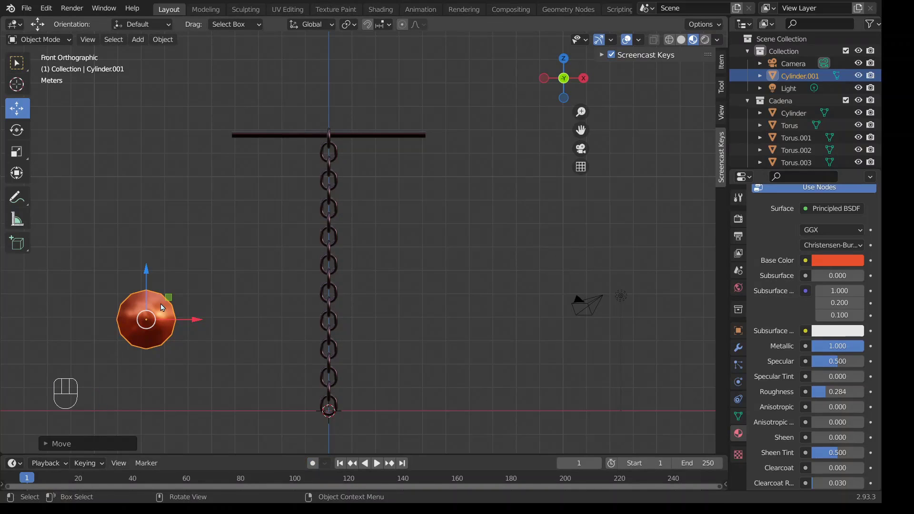
key(i)
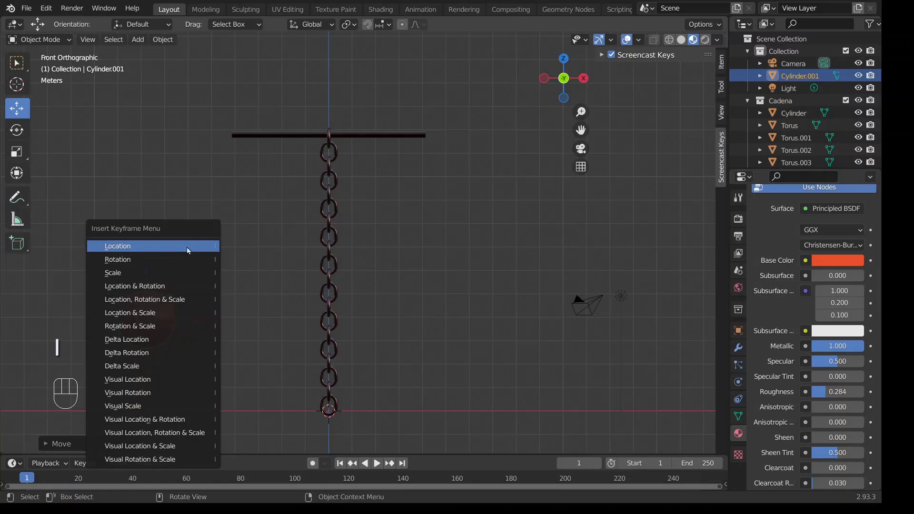
click(150, 248)
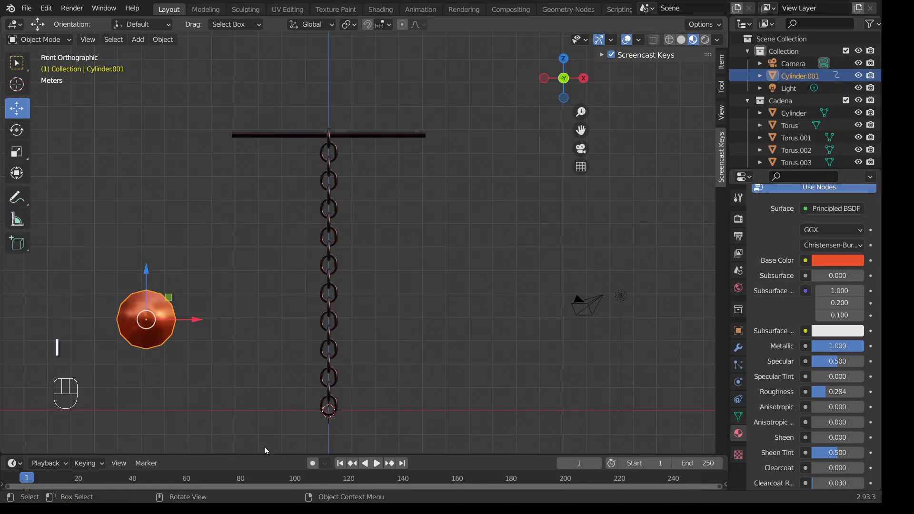
Step: At frame 60, move the cylinder along X to the opposite side of the chain and insert a Location keyframe
drag(265, 454, 253, 416)
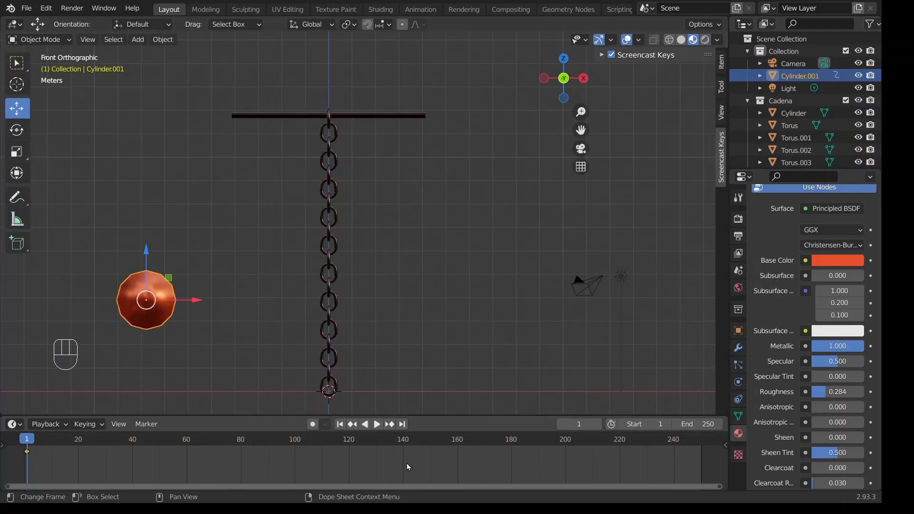
click(186, 438)
drag(198, 301, 591, 305)
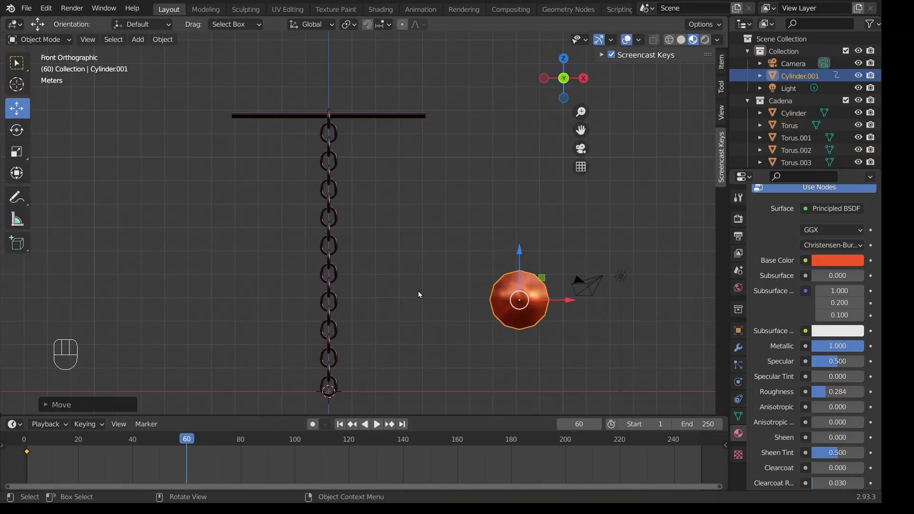
key(i)
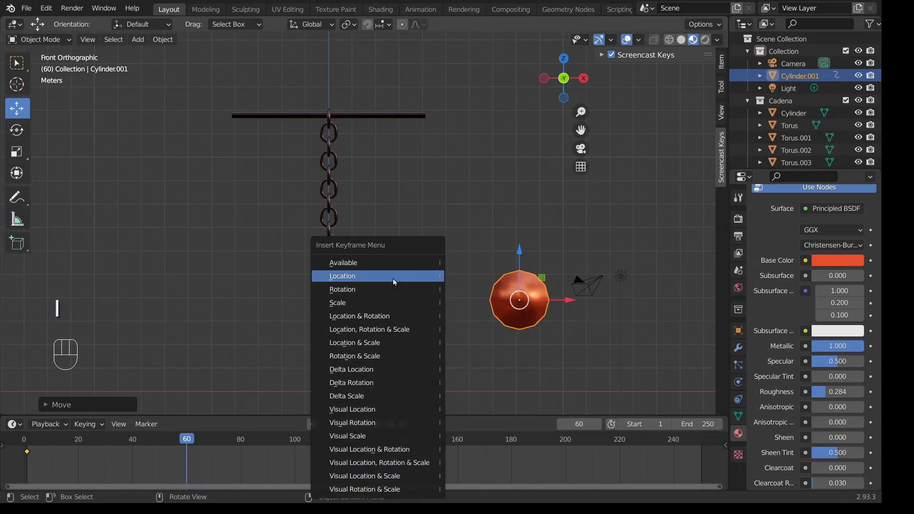
click(393, 281)
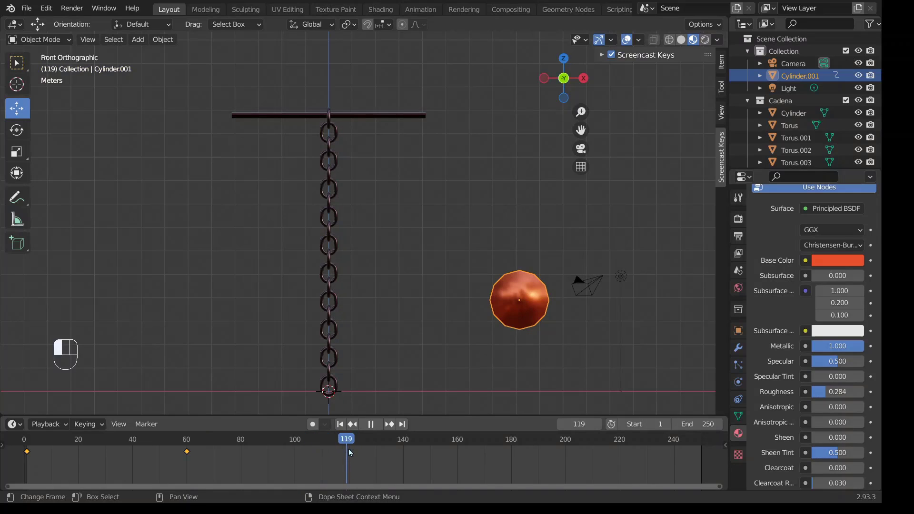
Step: At frame 120, move the cylinder back along negative X past the chain and insert a Location keyframe
key(space)
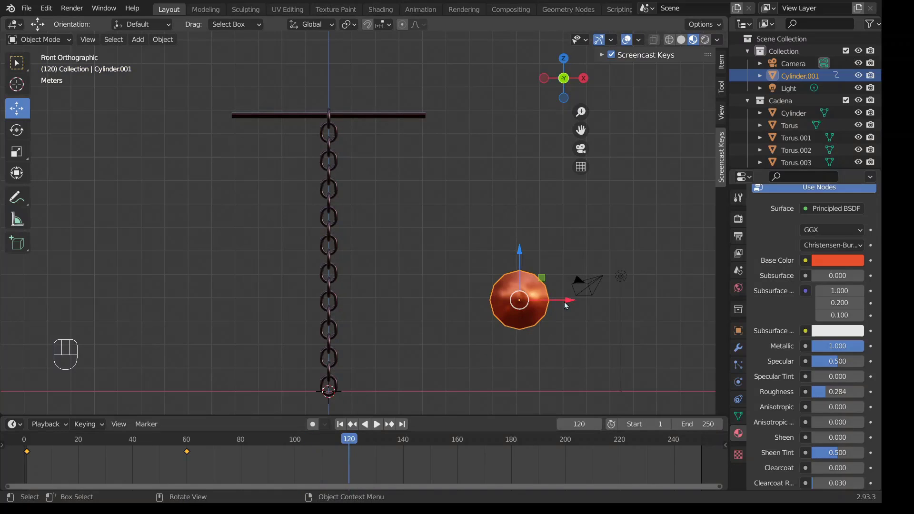
drag(565, 304, 231, 311)
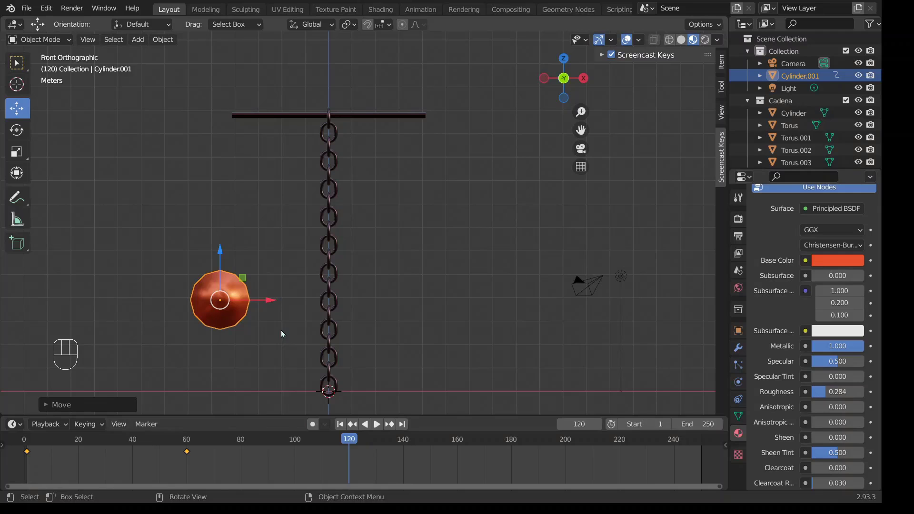
key(i)
click(278, 277)
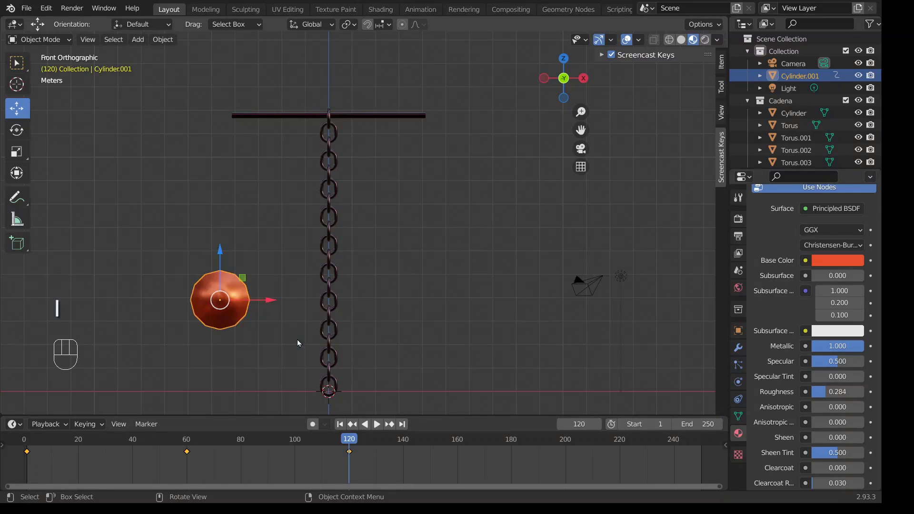
Step: At frame 180, move the cylinder along positive X past the chain and insert a Location keyframe
drag(274, 305, 510, 323)
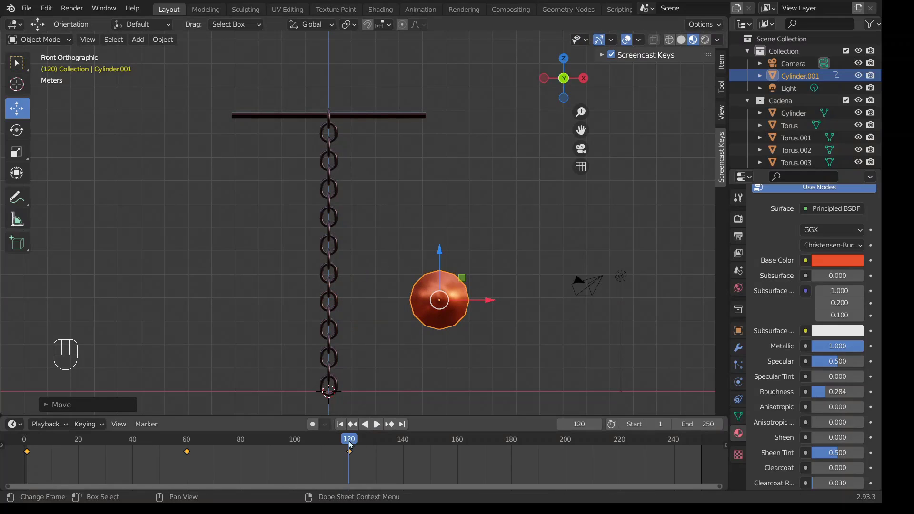
drag(350, 445, 511, 448)
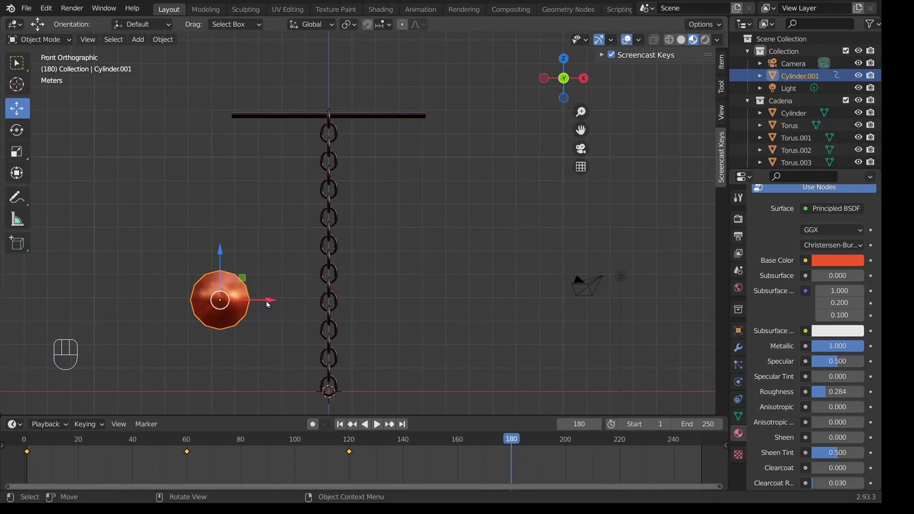
drag(268, 305, 540, 323)
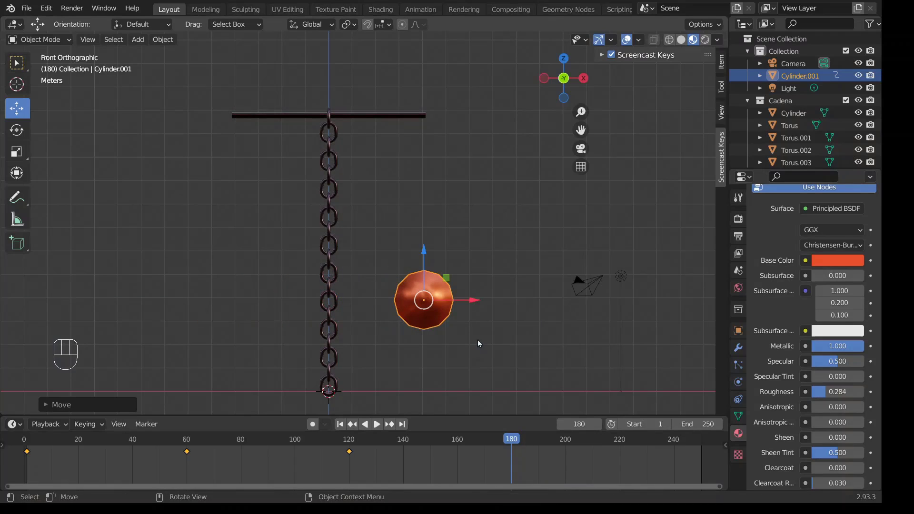
key(i)
click(464, 199)
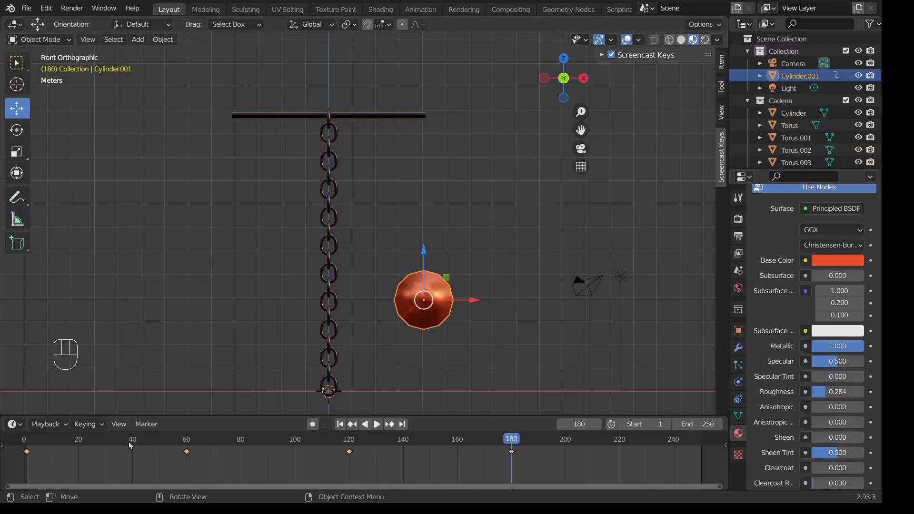
Step: Play the animation from frame 1 to check how the keyframed cylinder passes through the chain, and return to the first frame
click(27, 442)
key(space)
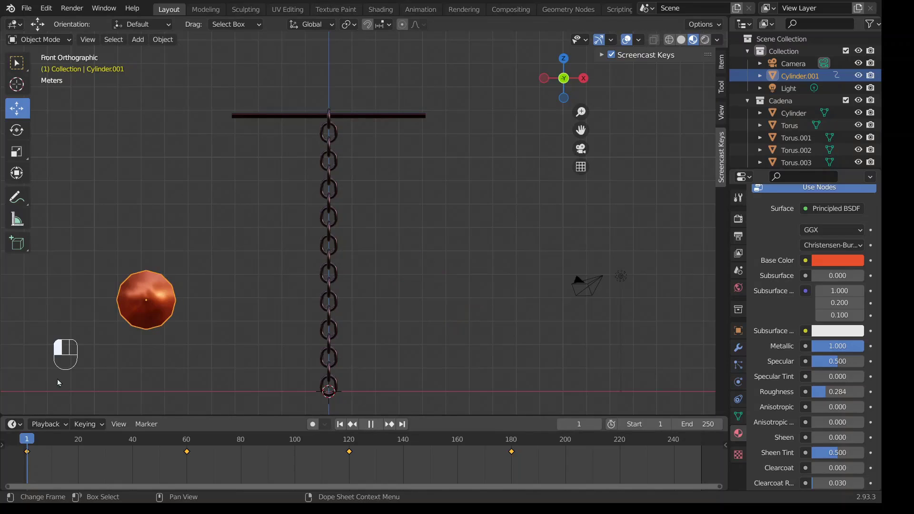
key(space)
click(379, 425)
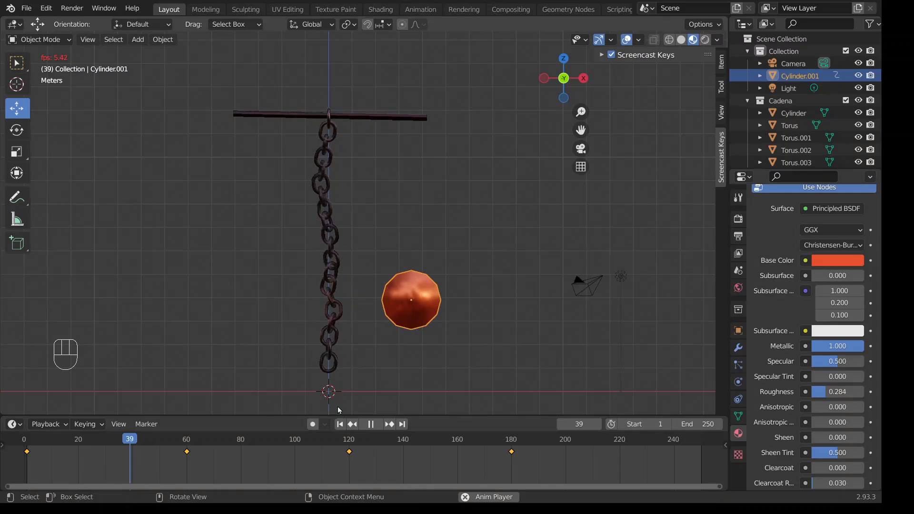
click(370, 424)
click(366, 424)
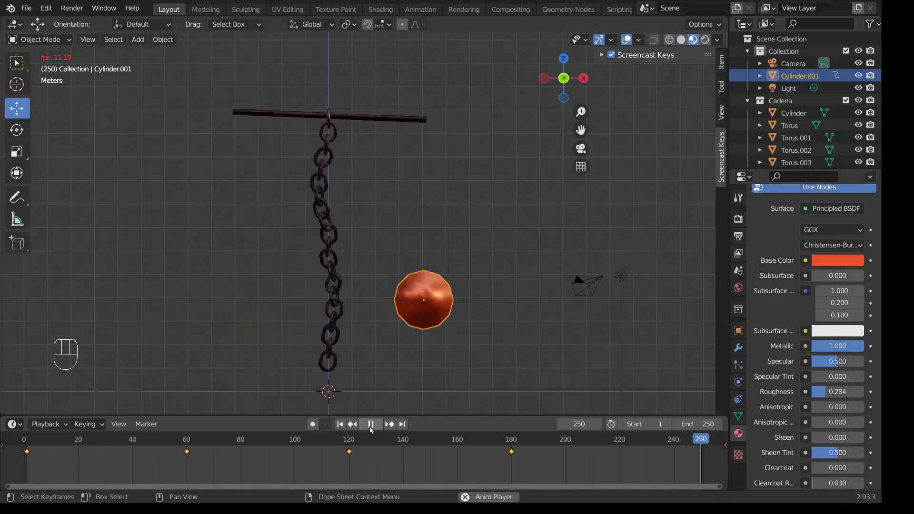
click(370, 426)
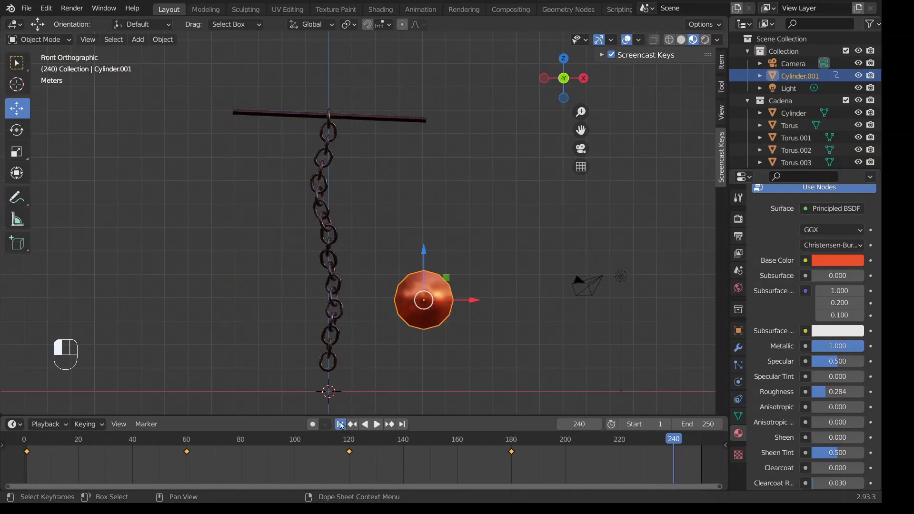
click(341, 424)
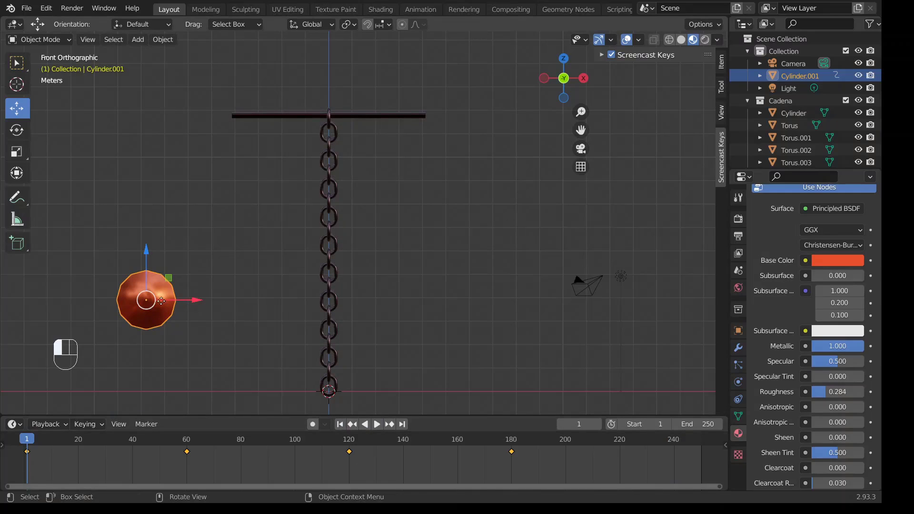
Step: Add Active Rigid Body physics to the cylinder and test the simulation from frame 1
drag(161, 301, 64, 301)
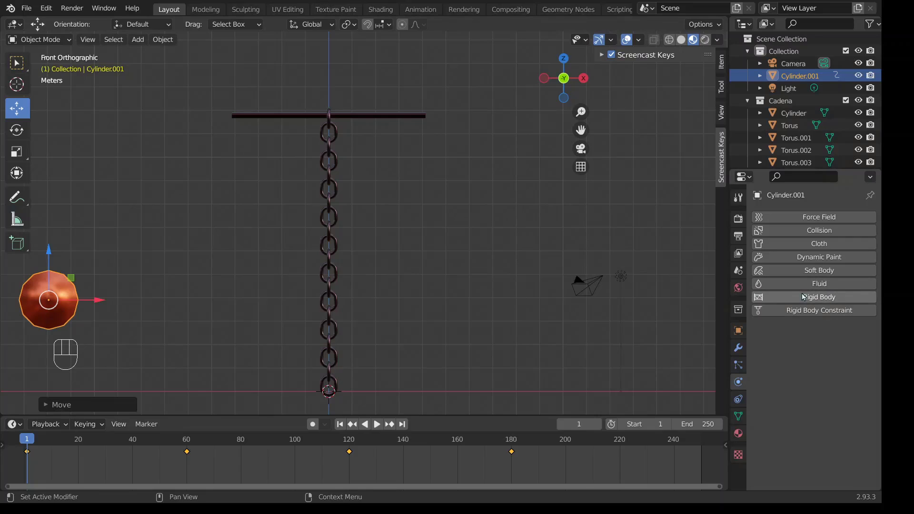
click(831, 298)
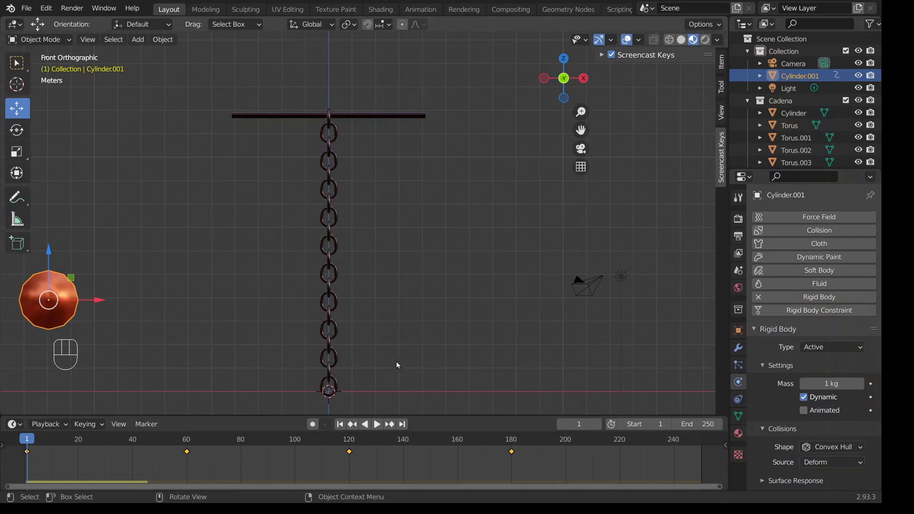
click(380, 426)
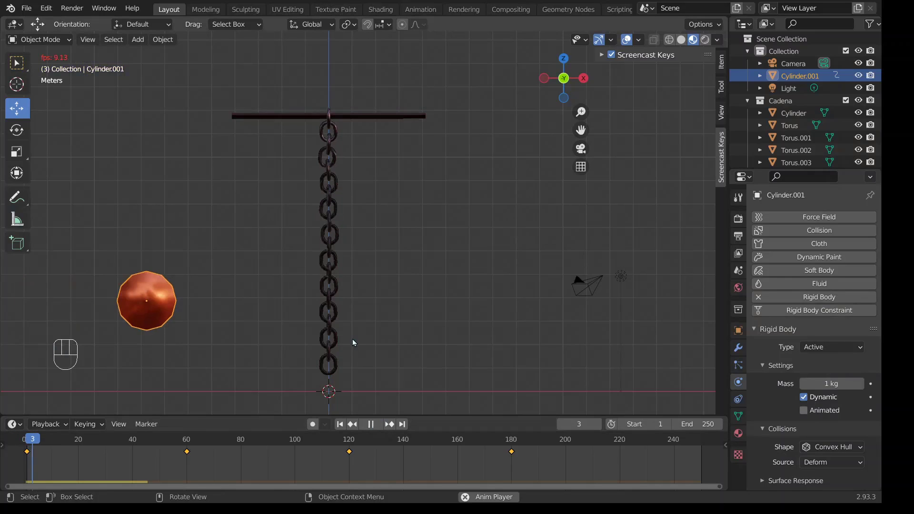
scroll(352, 339, down, 1)
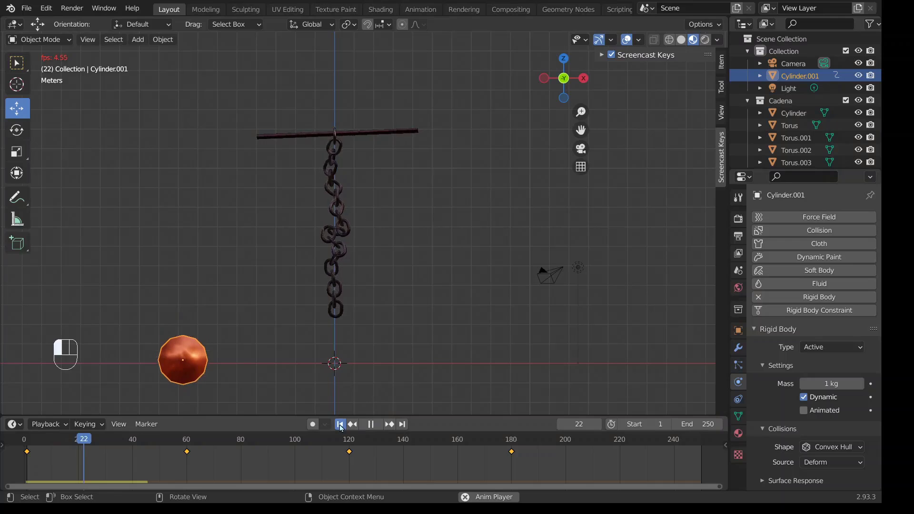
key(shift+Left)
click(362, 427)
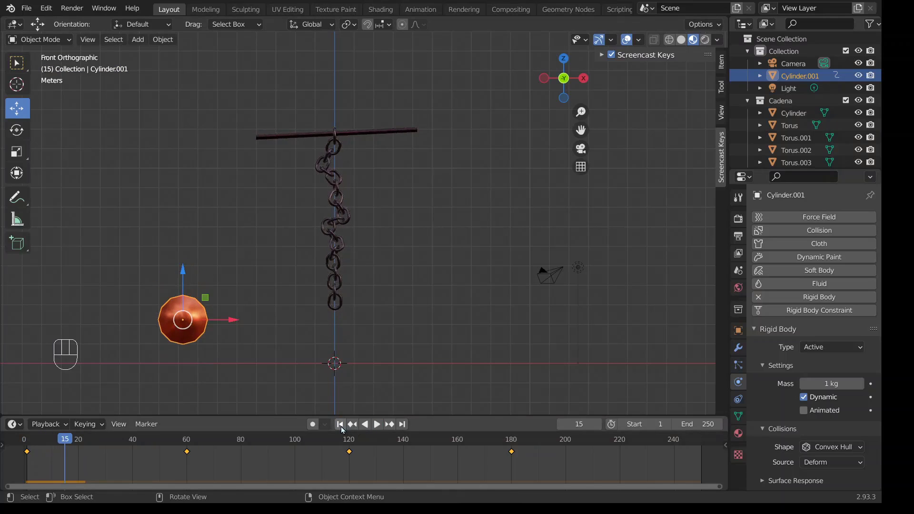
key(shift+Left)
scroll(352, 314, up, 2)
scroll(202, 318, down, 3)
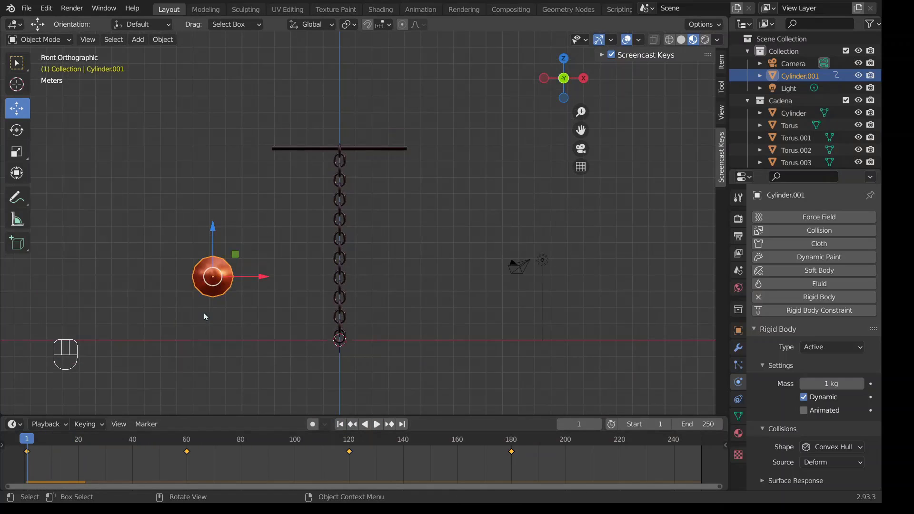
Step: Enable Animated in the cylinder's rigid body settings and play the simulation to examine the cylinder striking the chain
scroll(819, 347, down, 2)
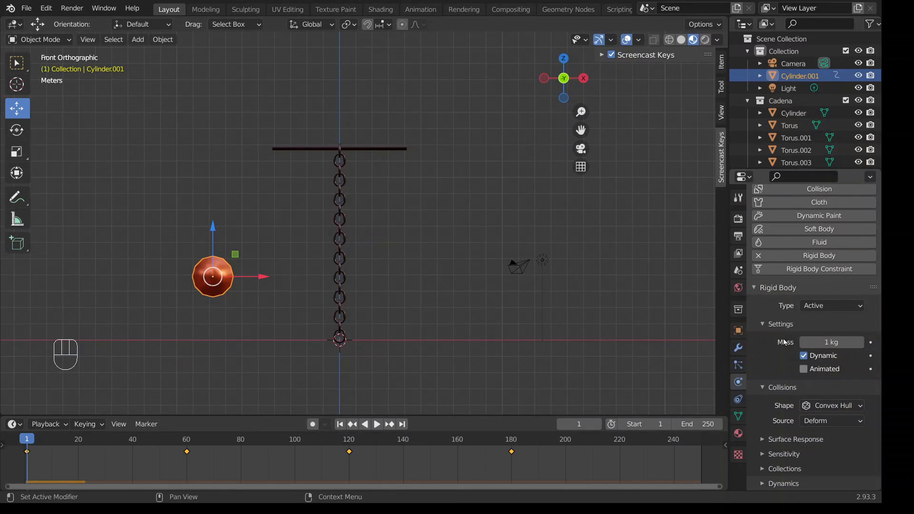
click(803, 373)
scroll(349, 312, up, 2)
scroll(350, 311, down, 1)
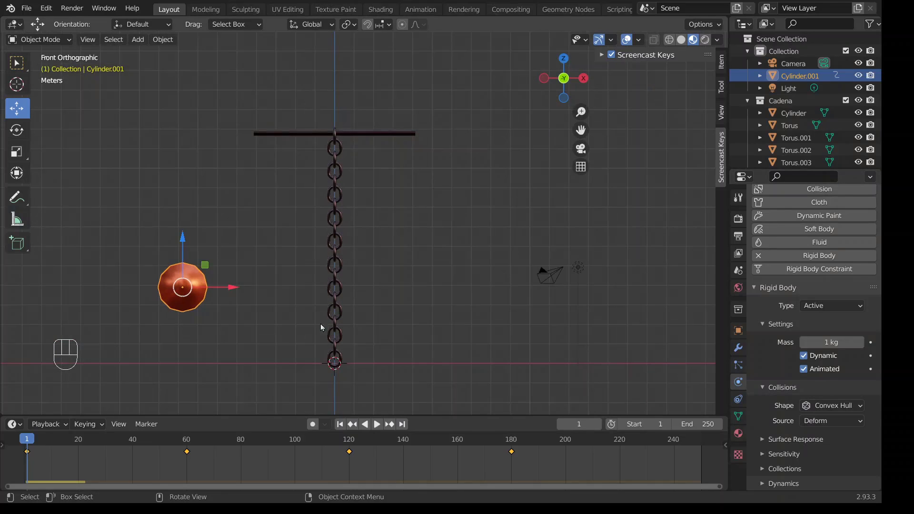
click(376, 424)
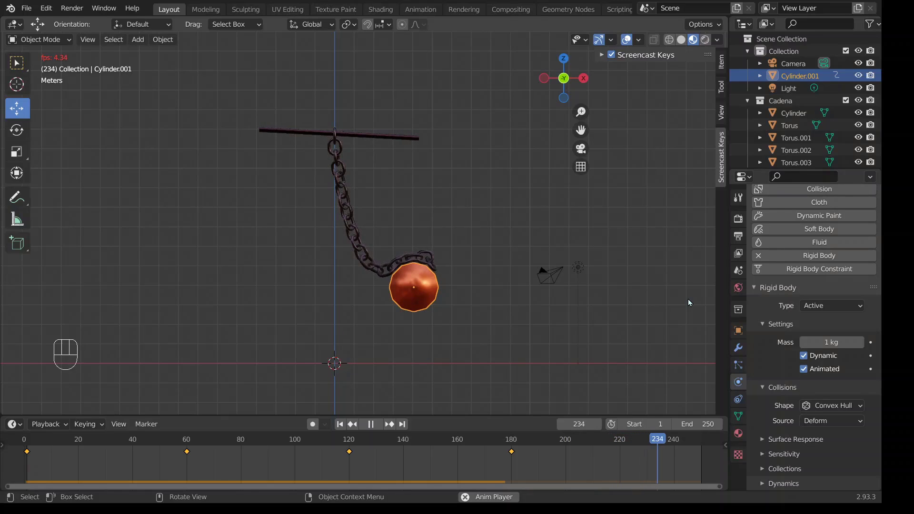
key(shift+Left)
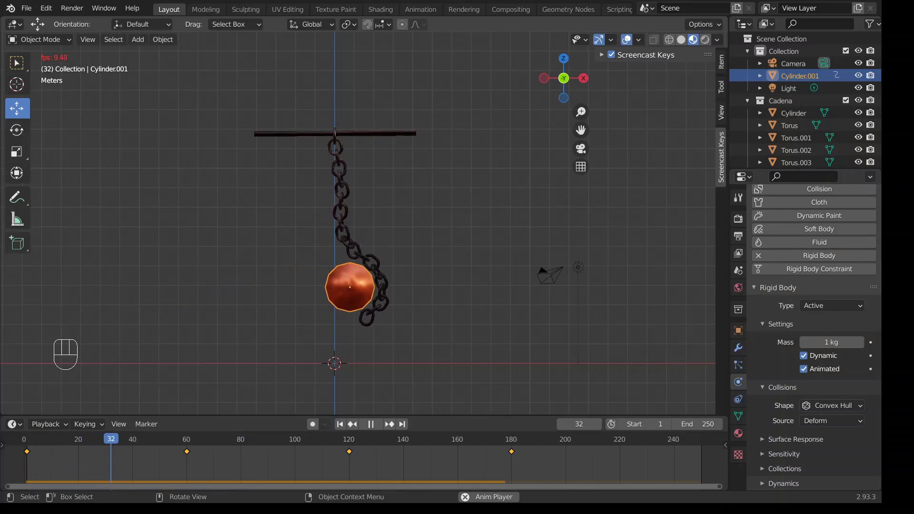
scroll(358, 224, up, 3)
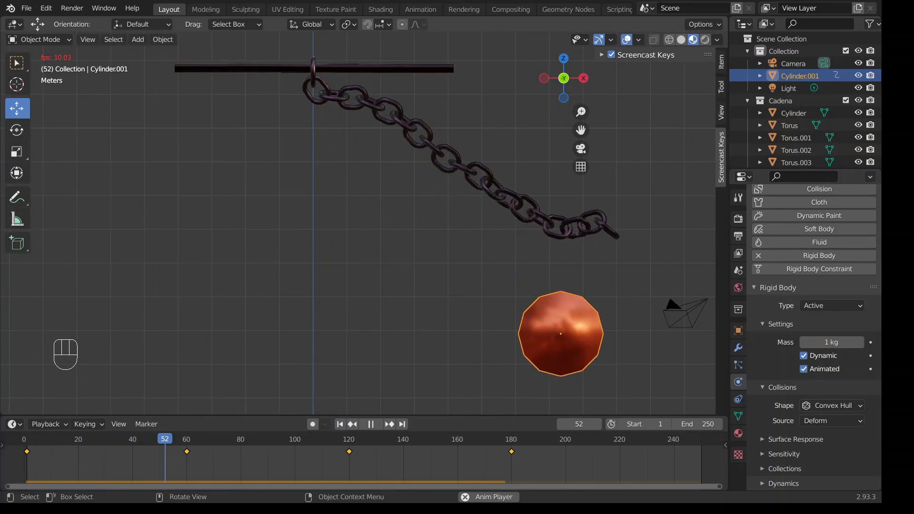